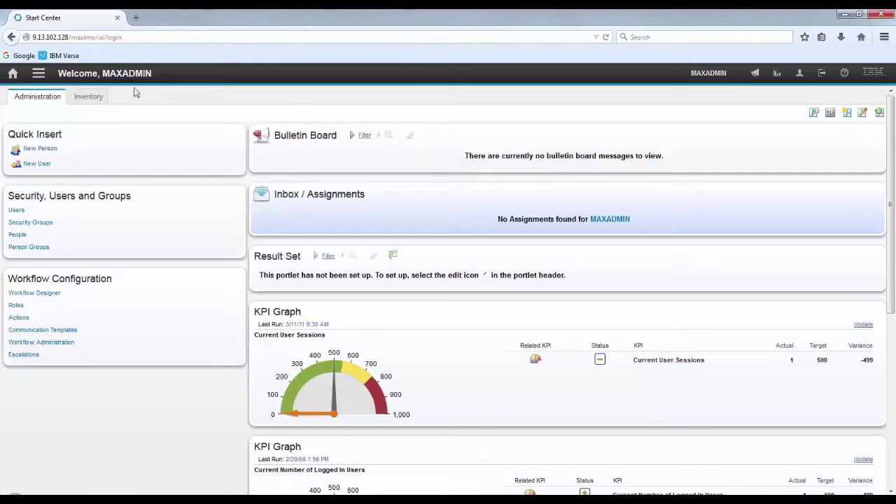
Open the Domains application from the navigation menu.
click(39, 76)
mouse_move(81, 322)
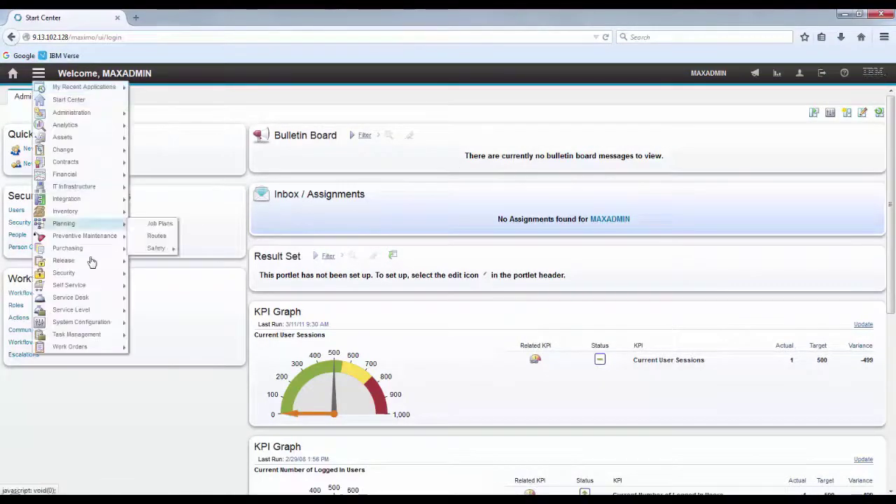
mouse_move(176, 322)
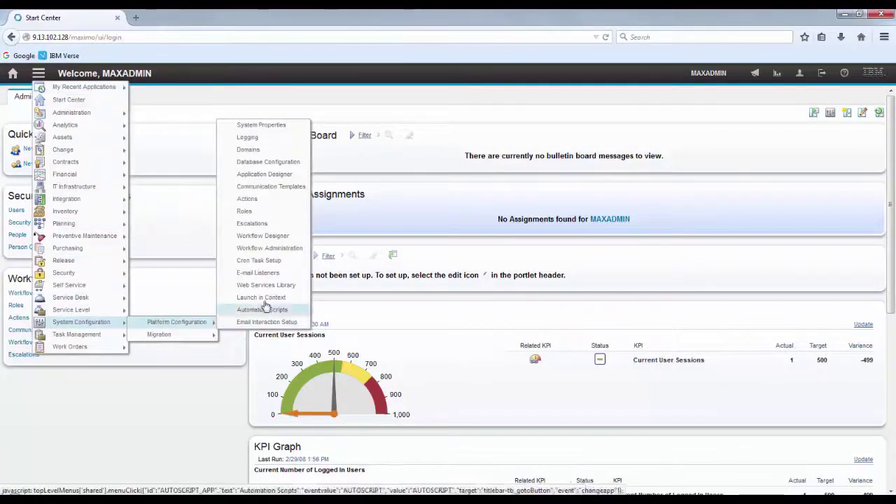
click(248, 149)
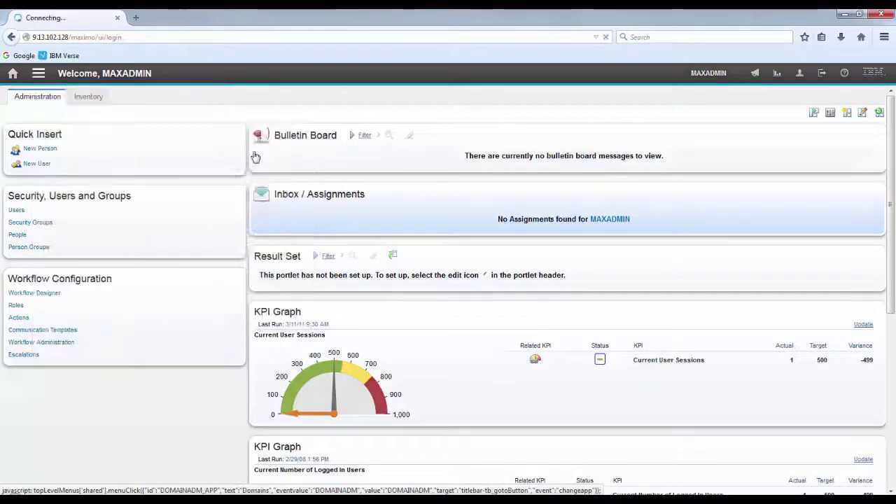
Add ALN domain DEPARTMENT, described 'Department', with data type UPPER and length 50.
scroll(490, 259, down, 2)
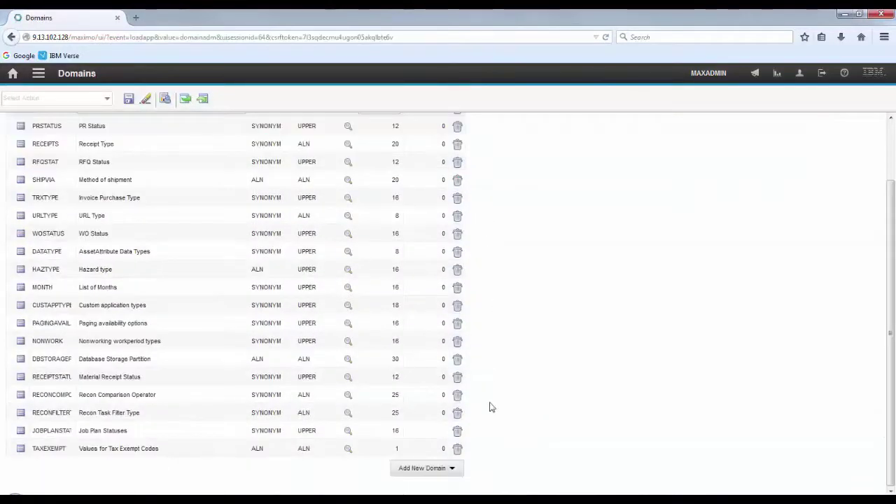
click(452, 469)
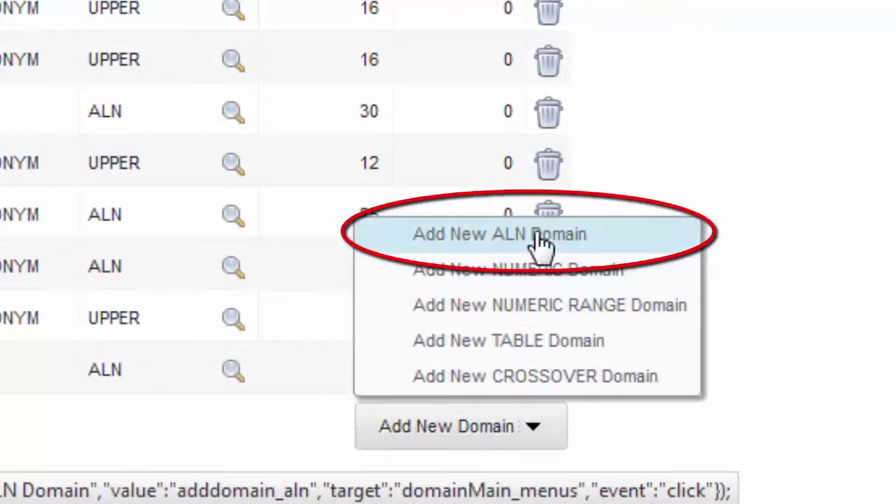
click(622, 249)
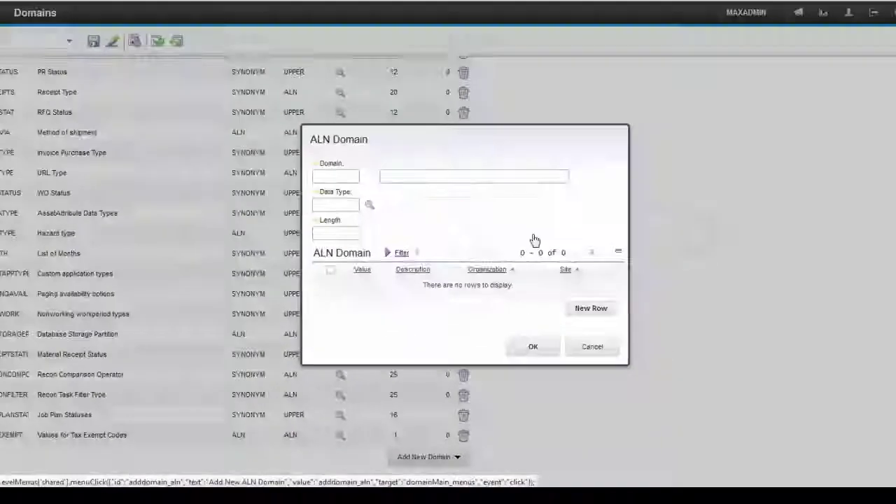
text(department)
key(Tab)
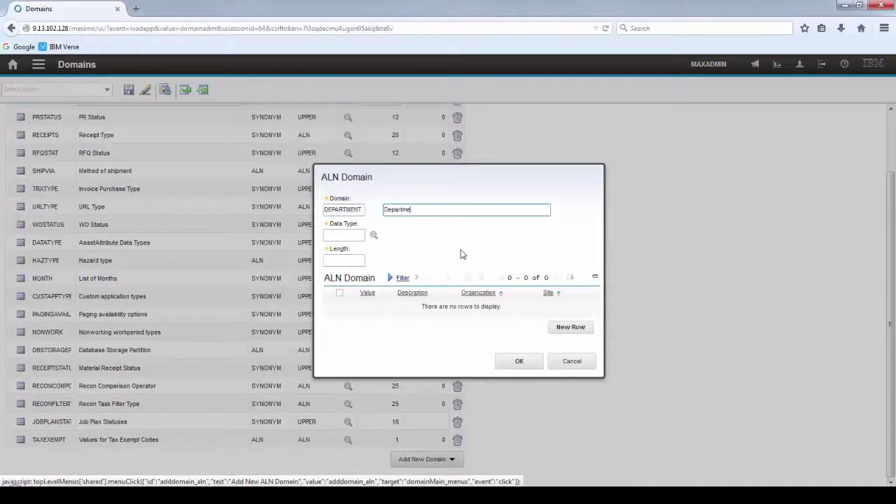
key(Tab)
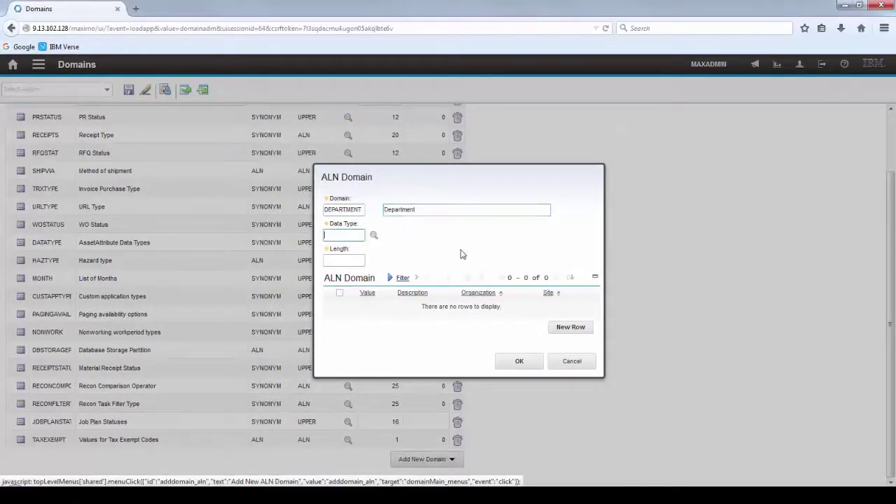
click(374, 235)
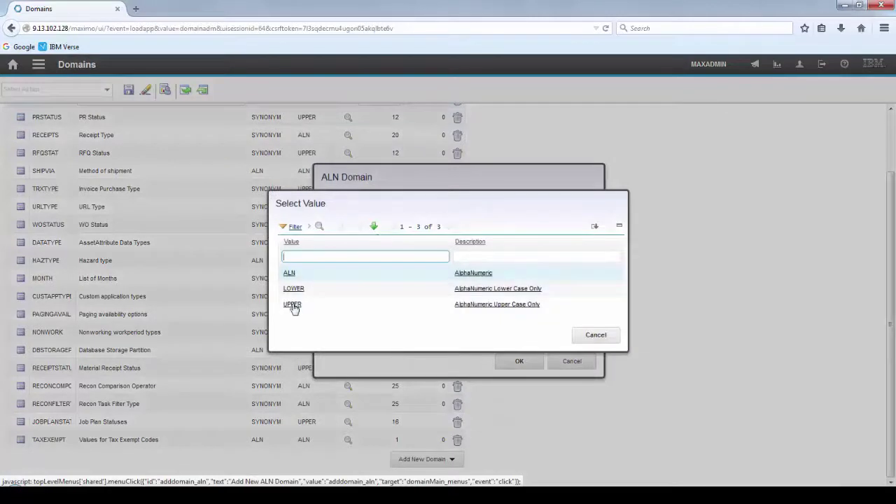
click(292, 306)
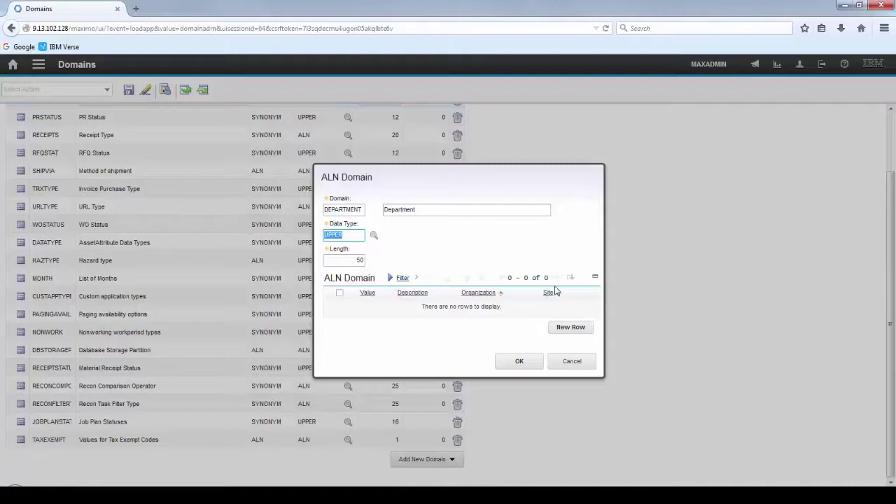
Add domain values IT, FINANCIAL and HR, each with its matching description.
click(568, 334)
text(IT)
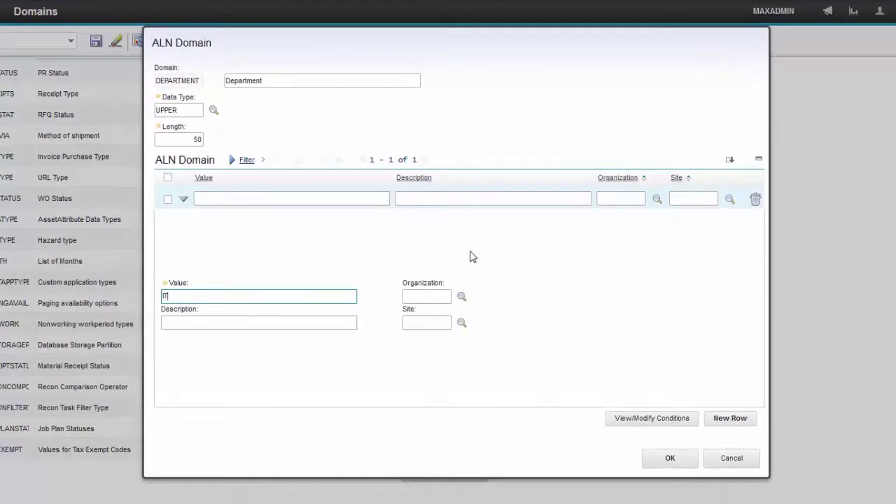
key(Tab)
text(IT)
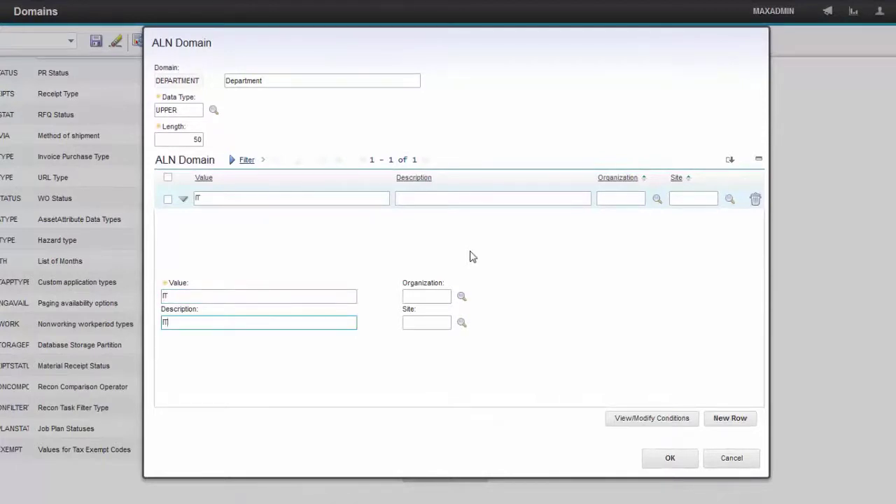
key(Tab)
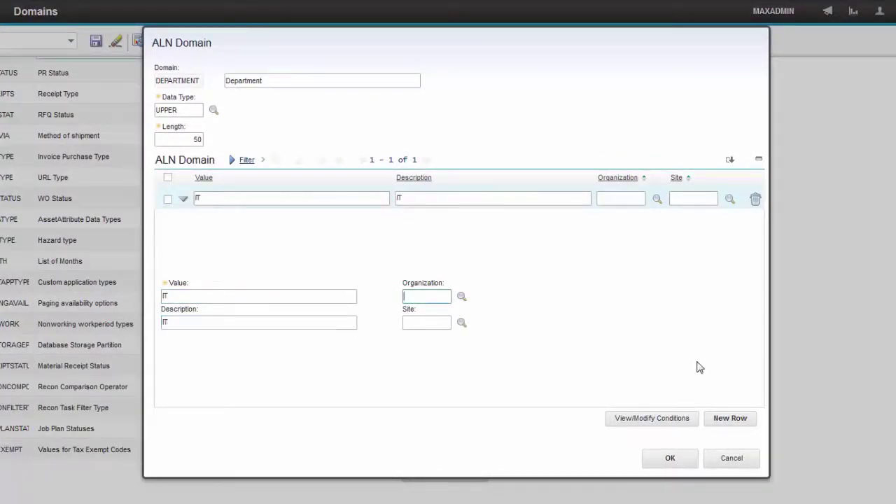
click(725, 420)
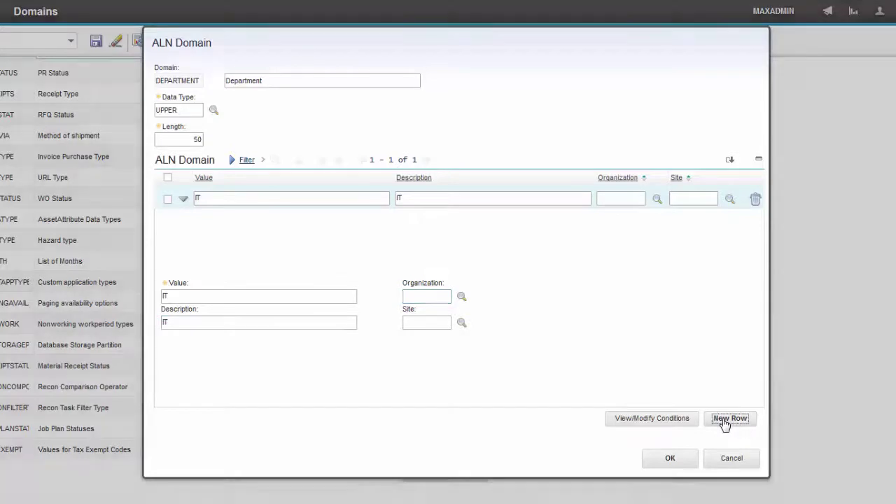
text(Financial)
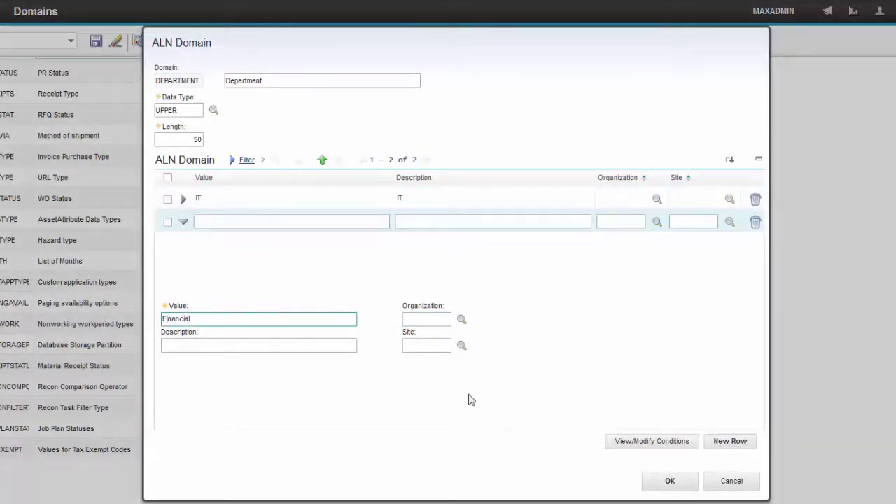
key(Tab)
text(FI)
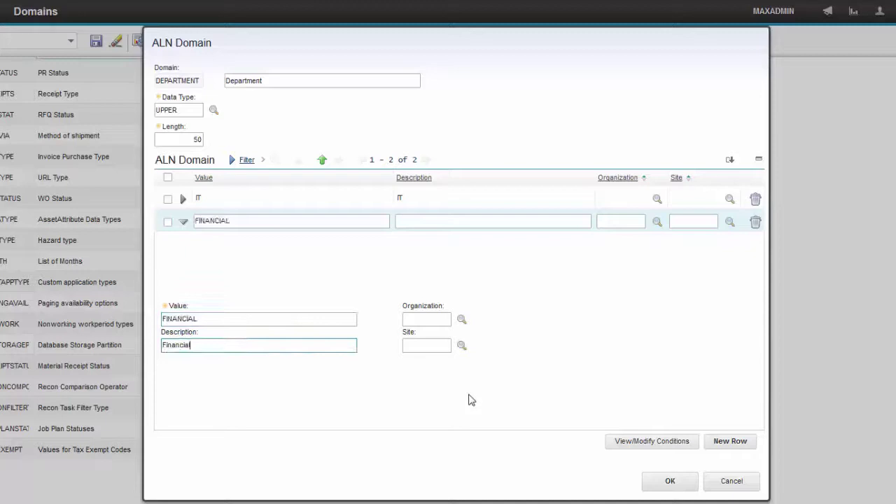
key(Tab)
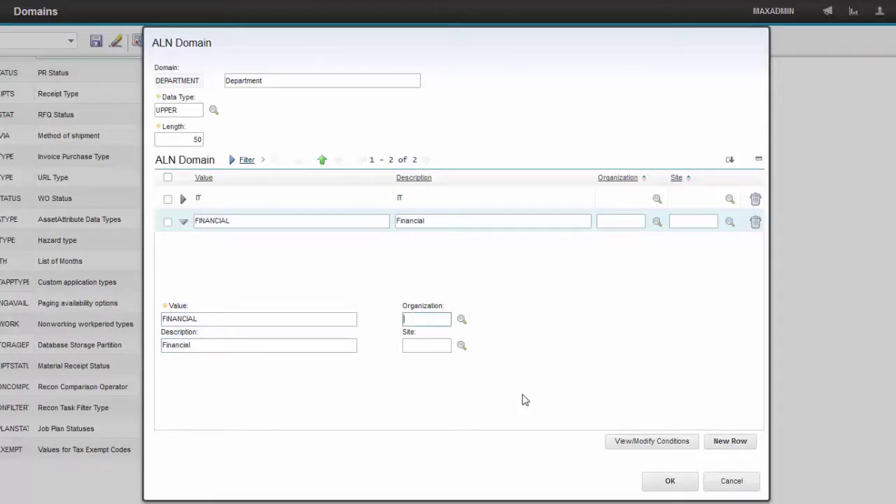
click(725, 442)
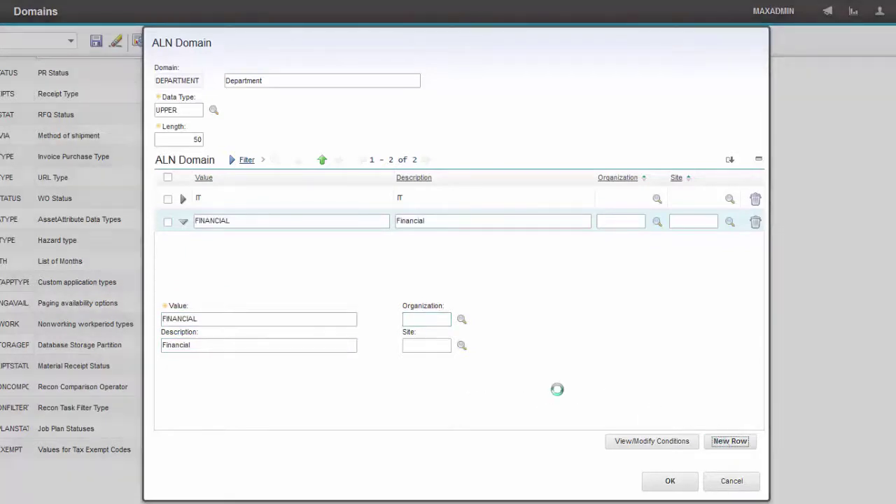
key(Tab)
text(HR)
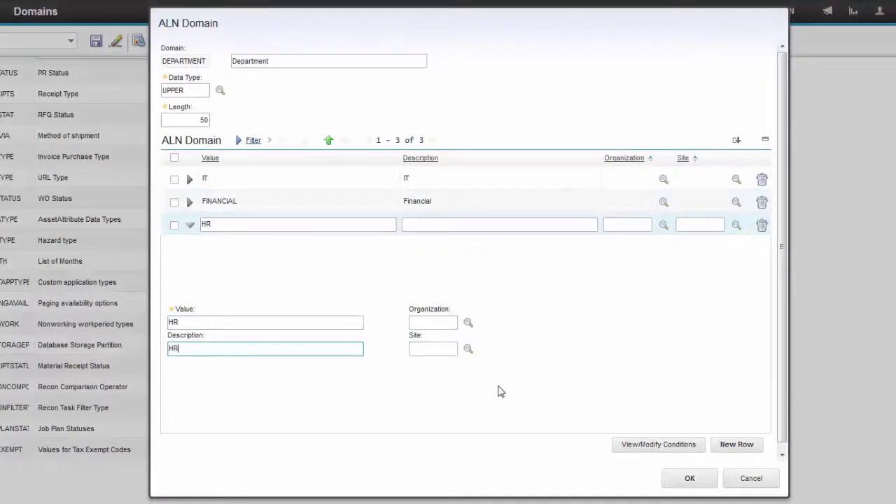
key(Tab)
Save the DEPARTMENT domain, then filter for 'depart' and reopen it to verify its values.
click(690, 478)
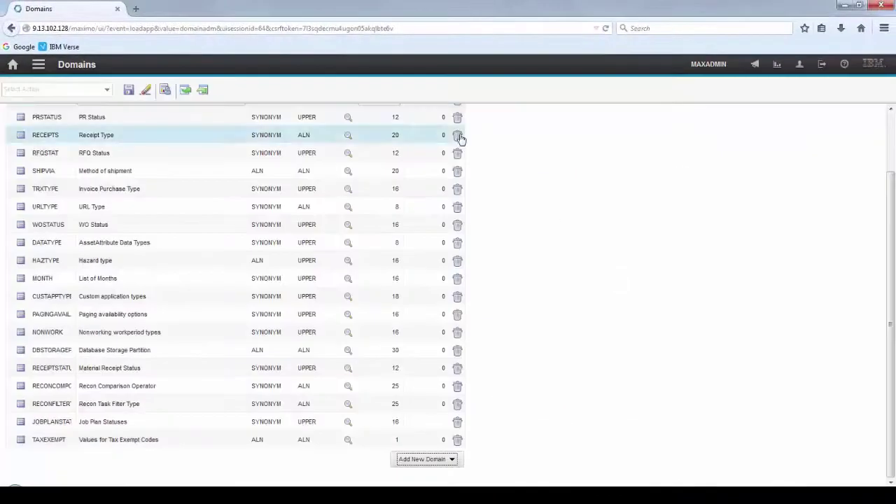
click(129, 92)
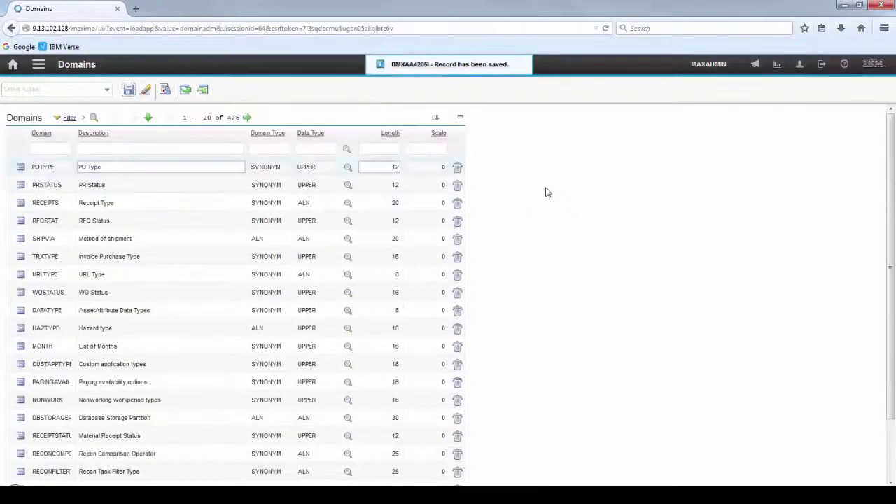
click(66, 144)
text(depart)
key(Return)
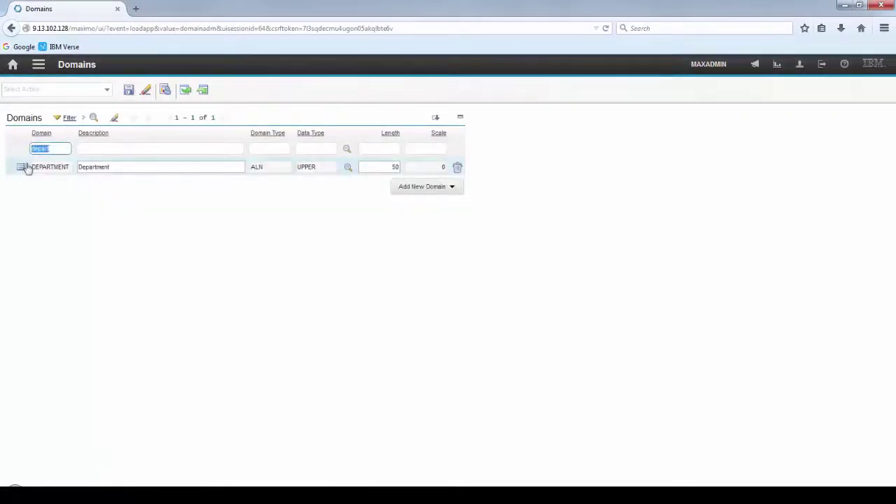
click(20, 168)
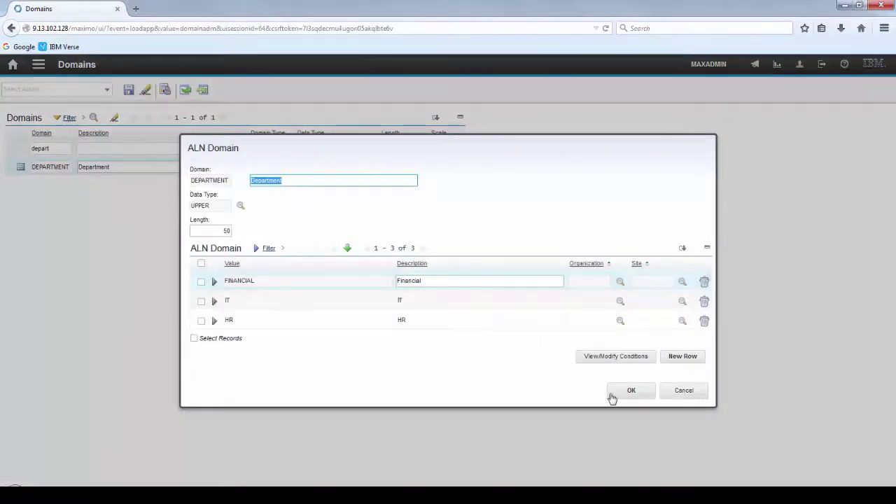
click(622, 391)
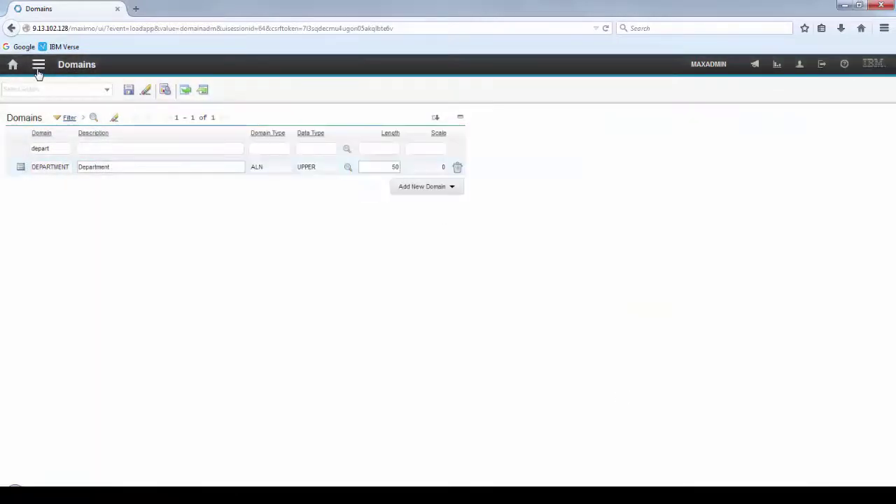
Open the WORKORDER object's attributes in Database Configuration.
click(38, 70)
mouse_move(70, 289)
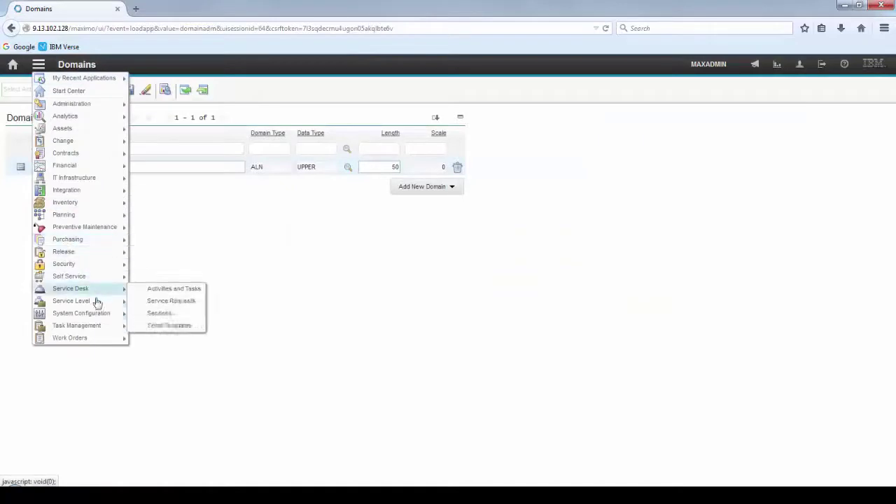
mouse_move(176, 313)
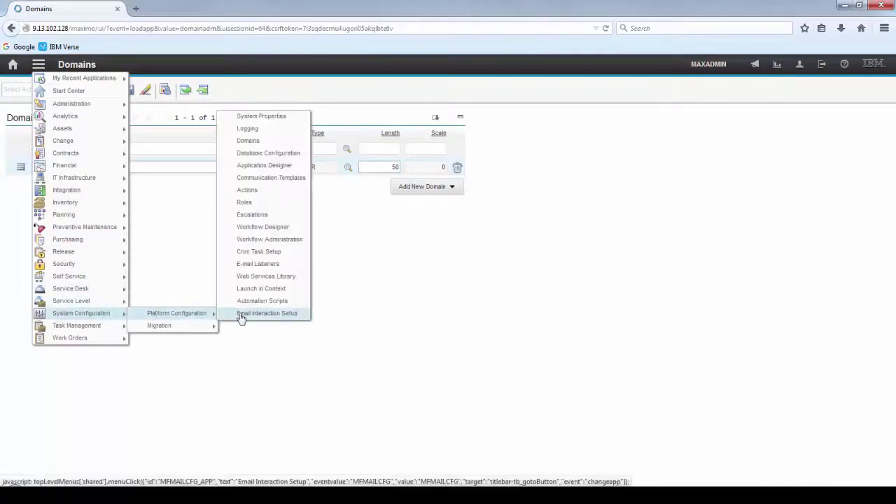
click(247, 153)
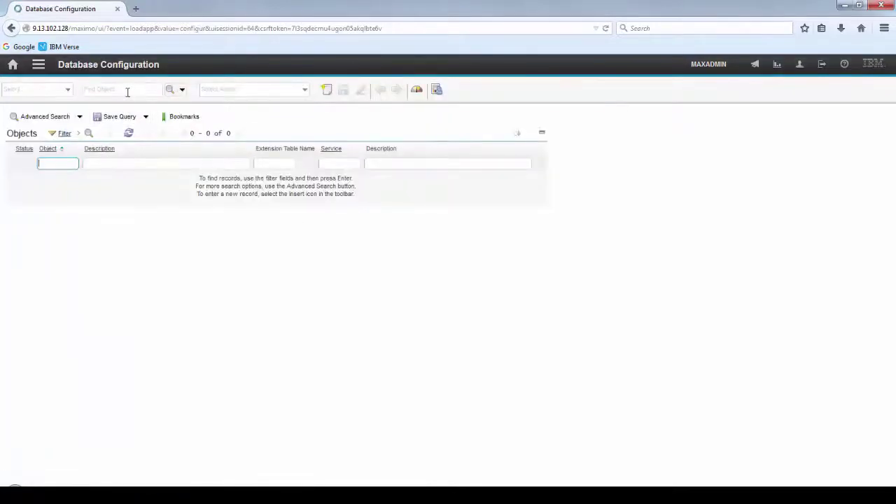
click(130, 91)
text(workorder)
key(Return)
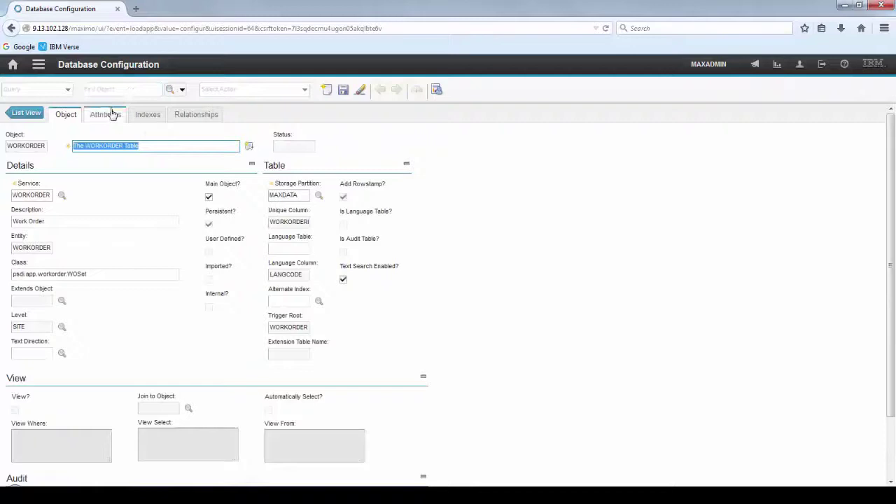
click(105, 116)
text(department)
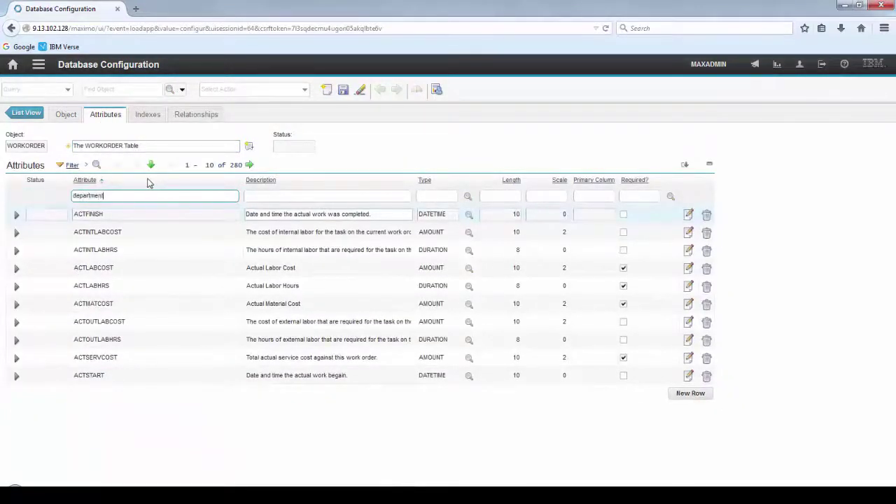
Check for an existing department attribute and add a new DEPARTMENT attribute row.
key(Return)
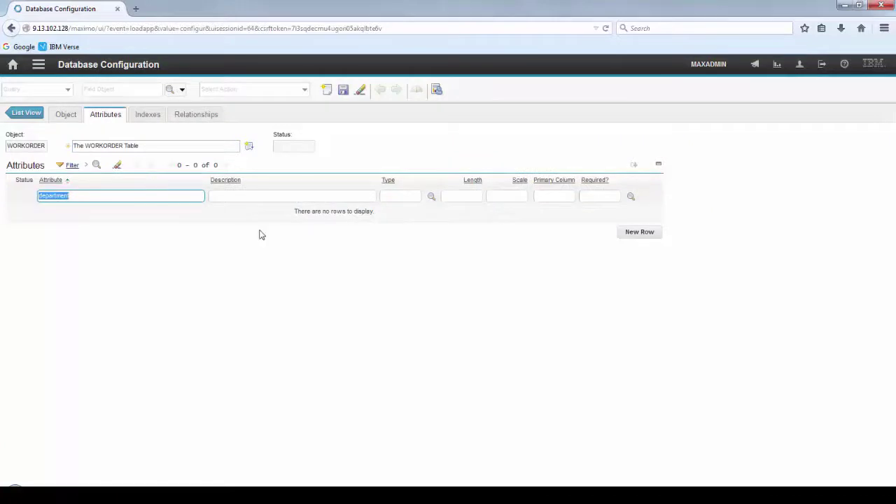
click(642, 234)
text(department)
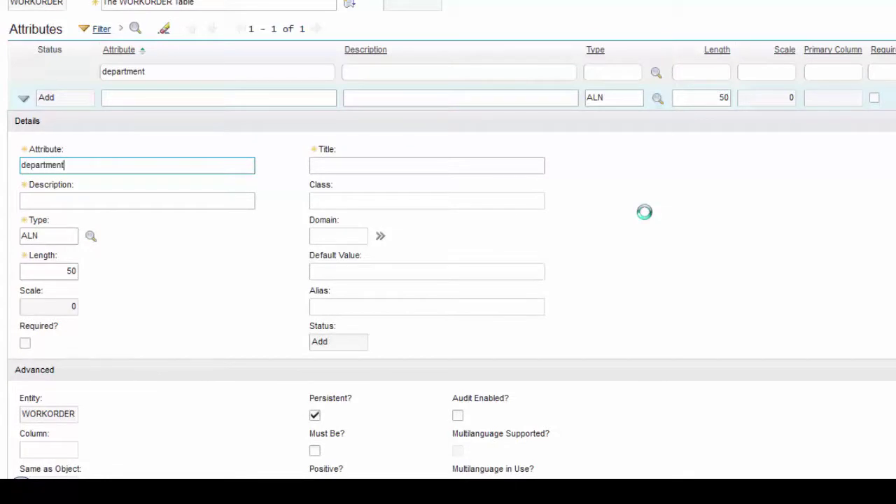
key(Tab)
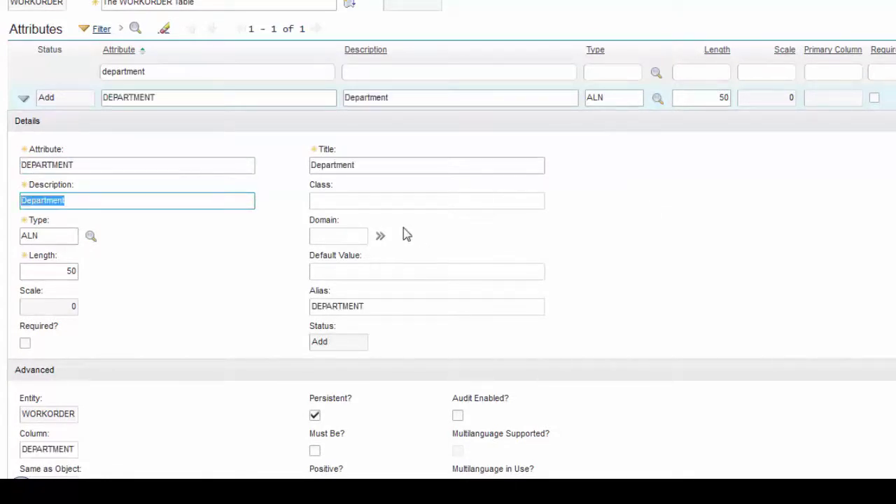
Set the DEPARTMENT attribute's type to UPPER and select the DEPARTMENT domain for it.
click(91, 235)
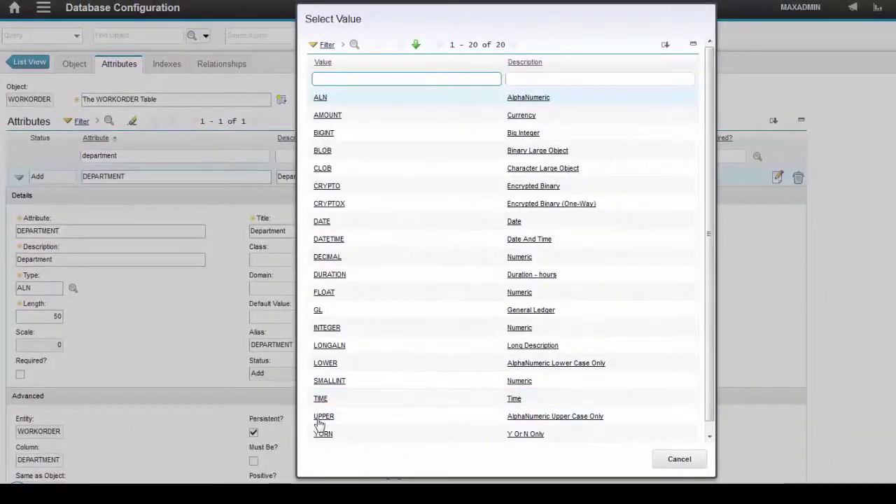
click(324, 419)
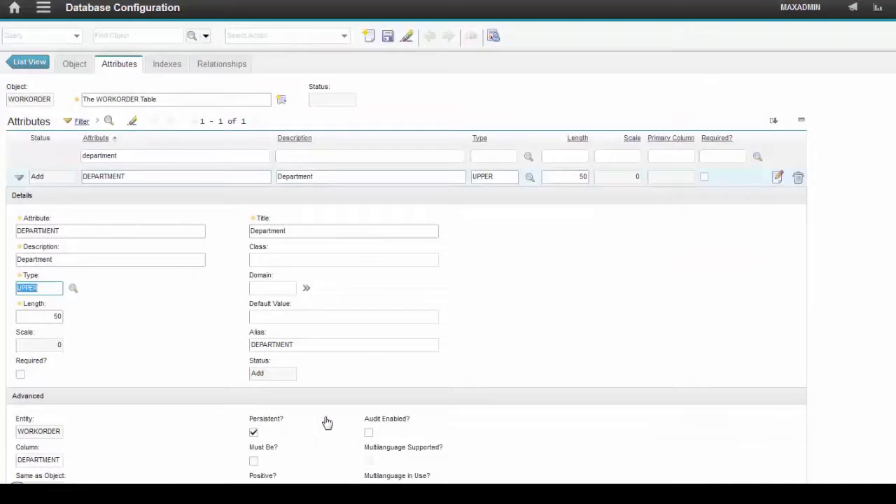
click(307, 289)
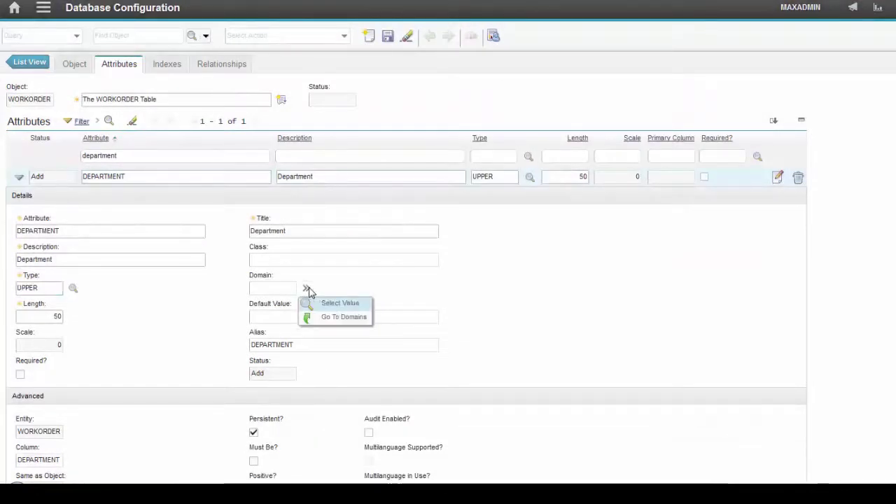
click(332, 305)
text(depart)
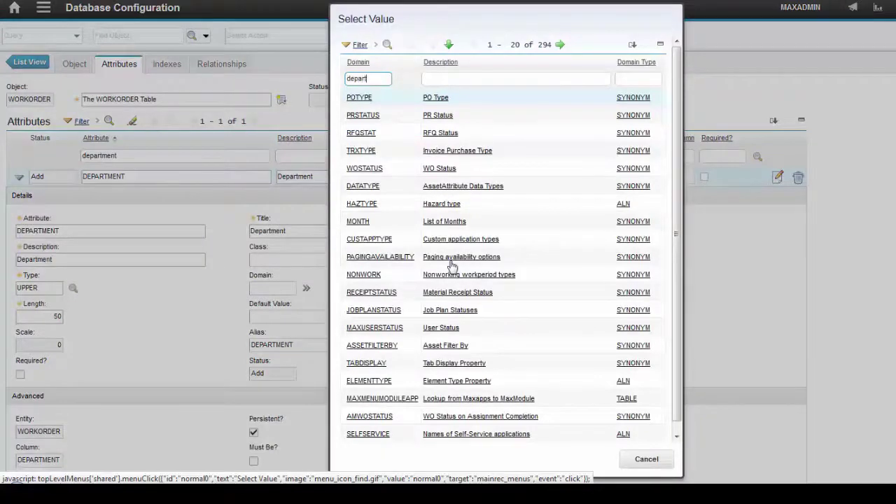
key(Return)
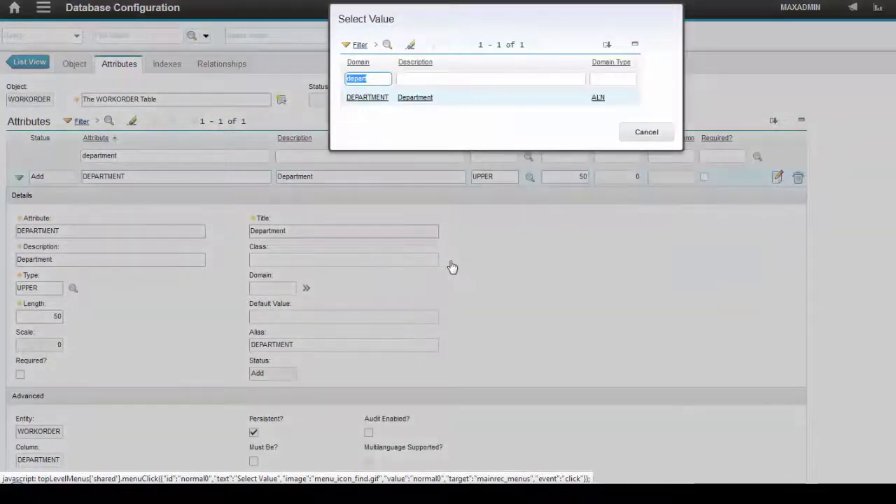
click(367, 98)
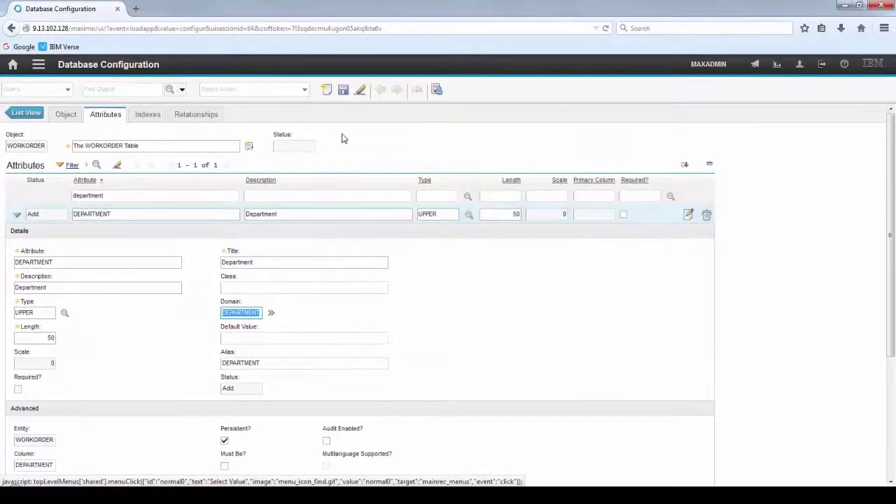
Save the attribute change and, from the object list, start turning Admin Mode on.
click(344, 89)
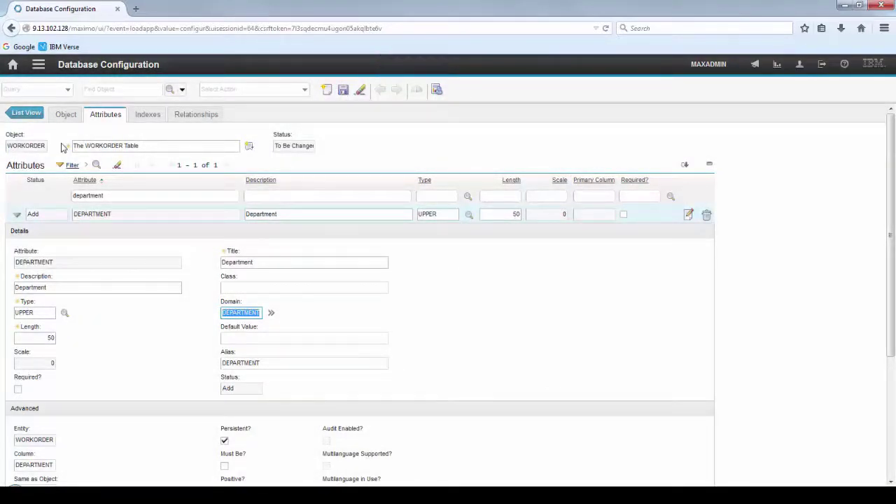
click(22, 118)
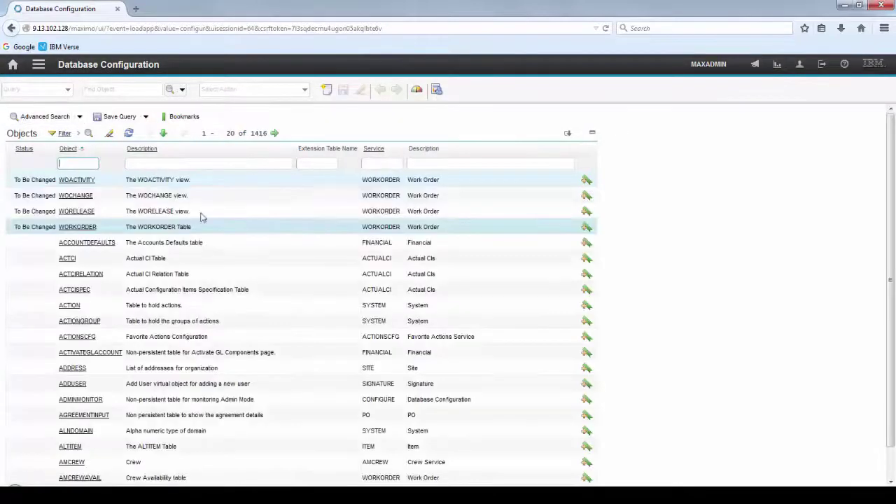
click(305, 93)
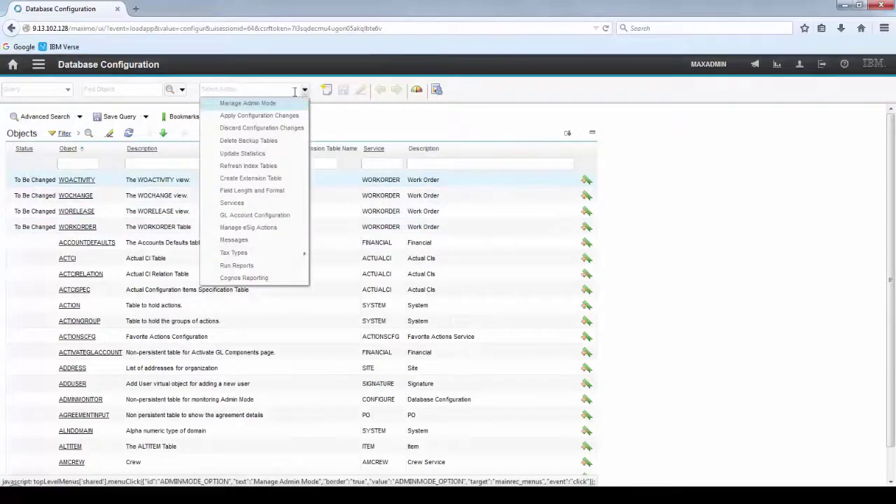
click(259, 105)
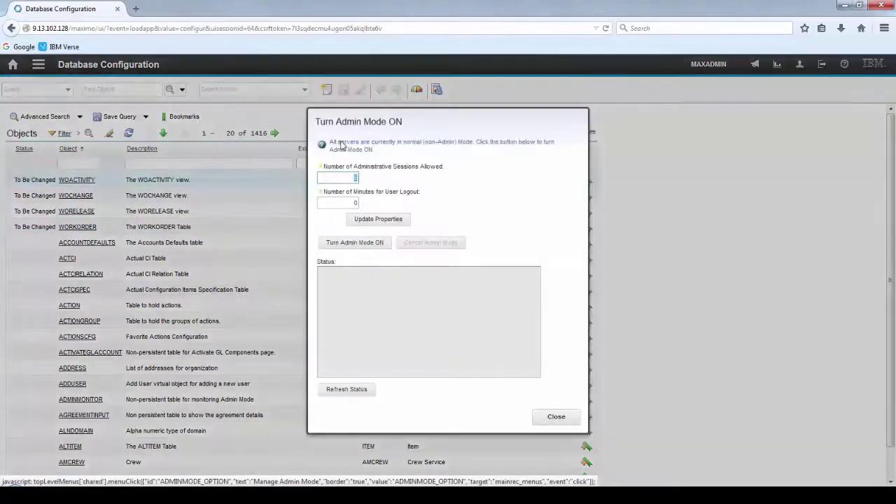
click(359, 243)
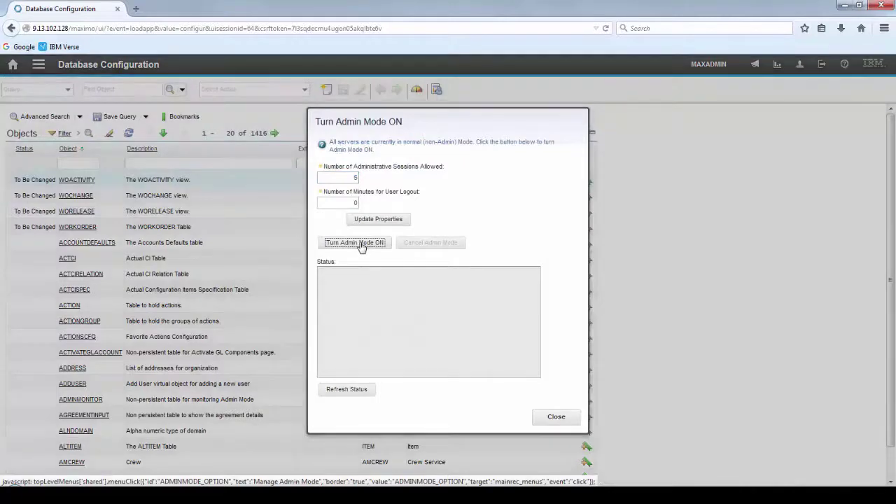
text(zzz)
Sign, acknowledge the admin mode messages, and close the window once Admin Mode is on.
click(497, 325)
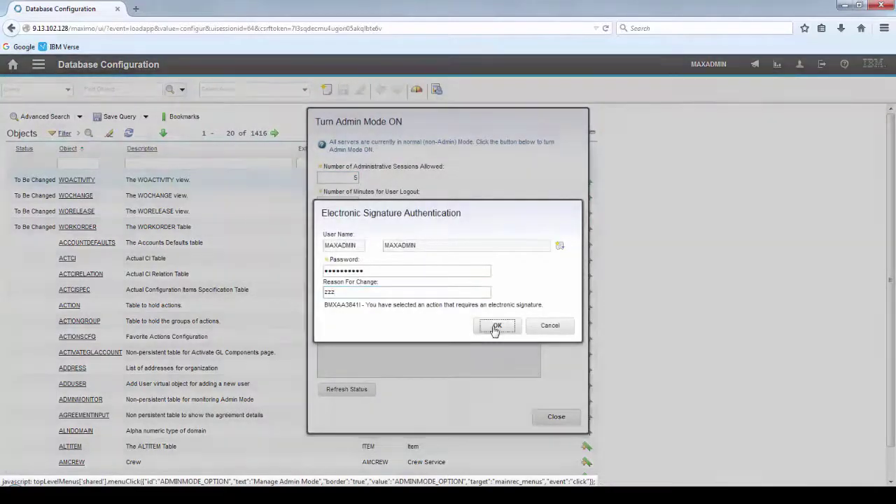
click(527, 299)
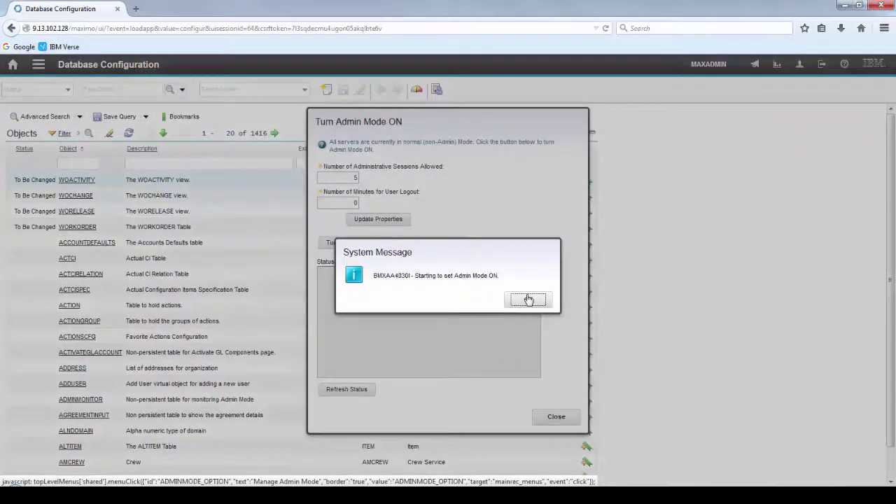
click(345, 391)
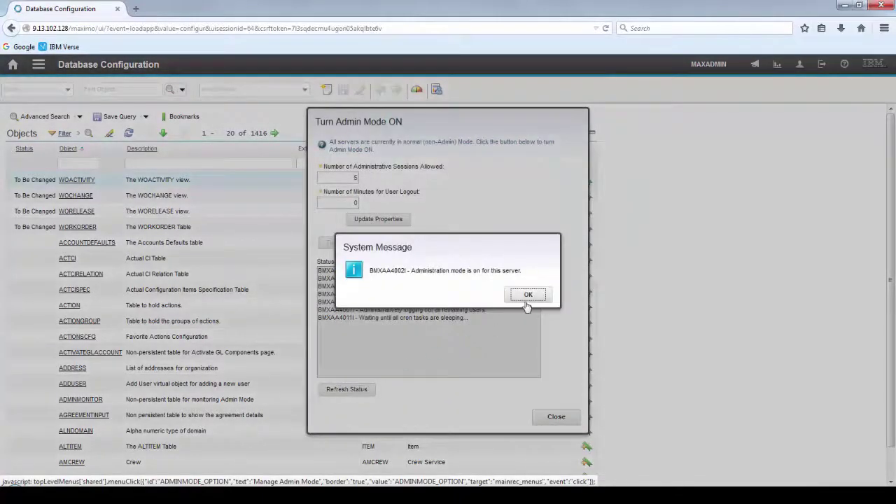
click(530, 298)
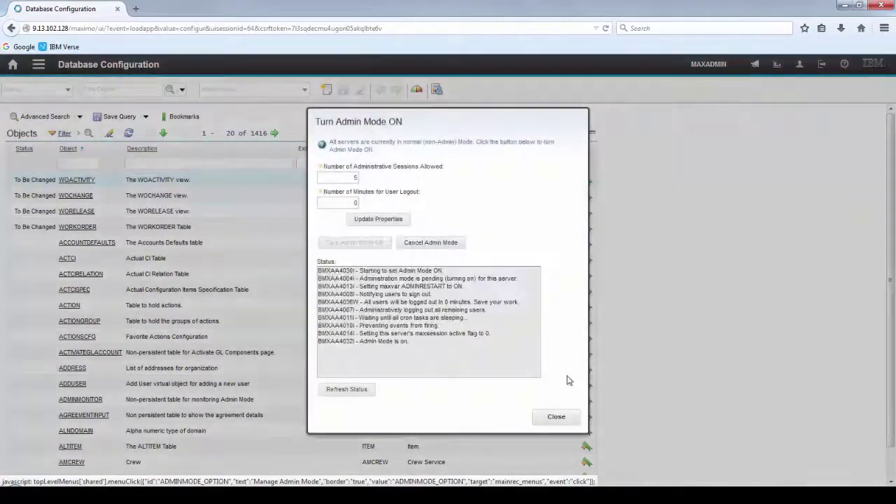
click(556, 417)
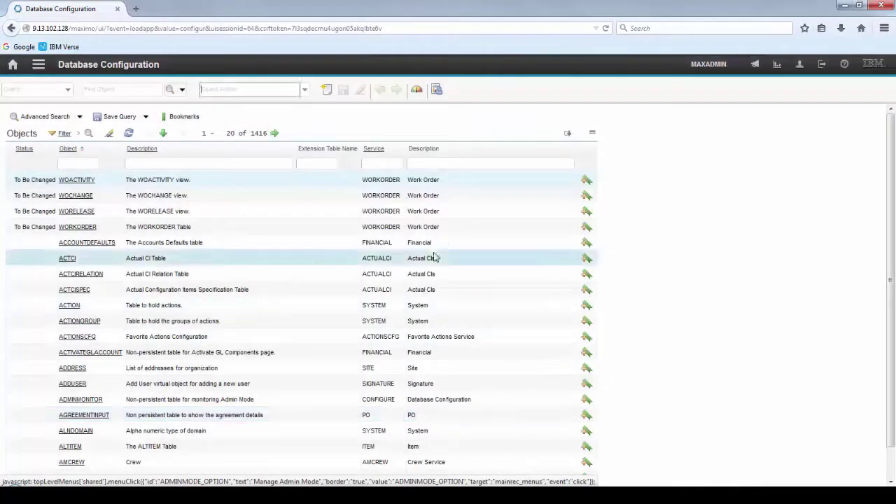
Start applying configuration changes with backup confirmed, signing with reason 'zz'.
click(304, 92)
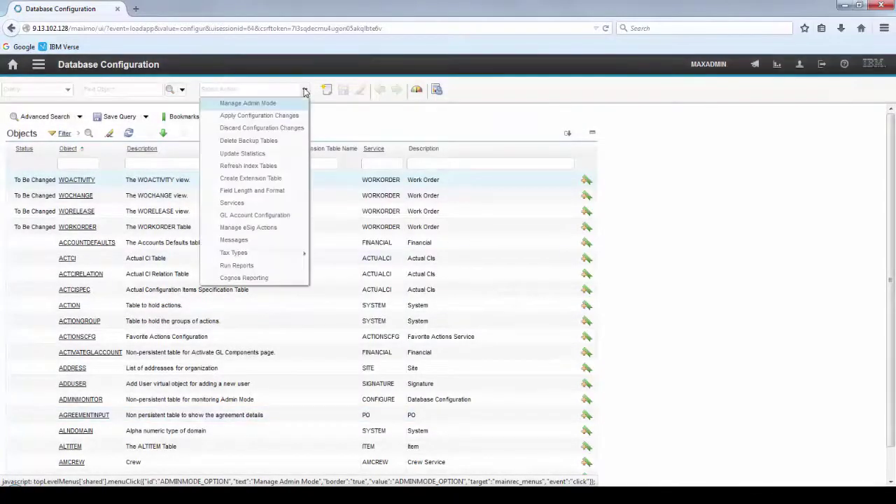
click(254, 120)
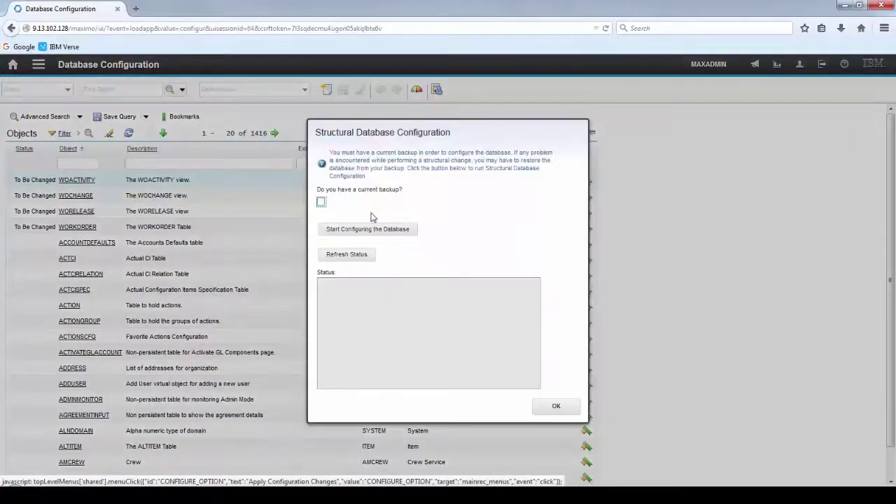
click(321, 202)
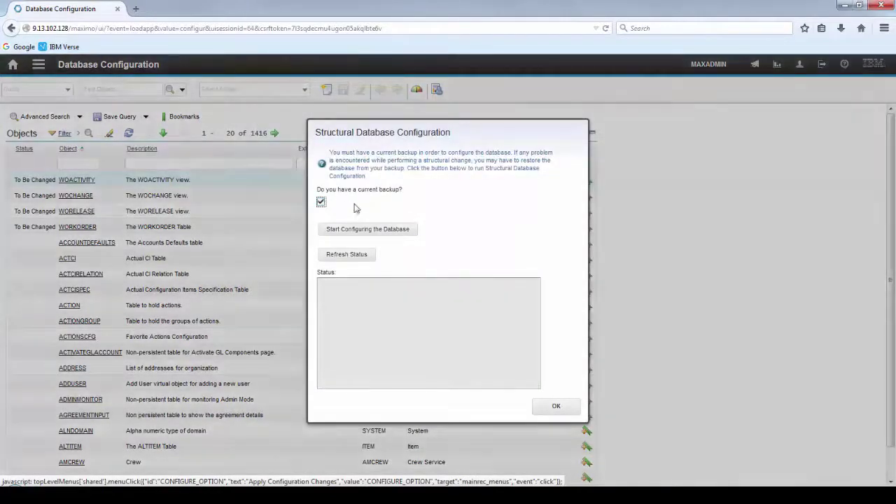
click(359, 231)
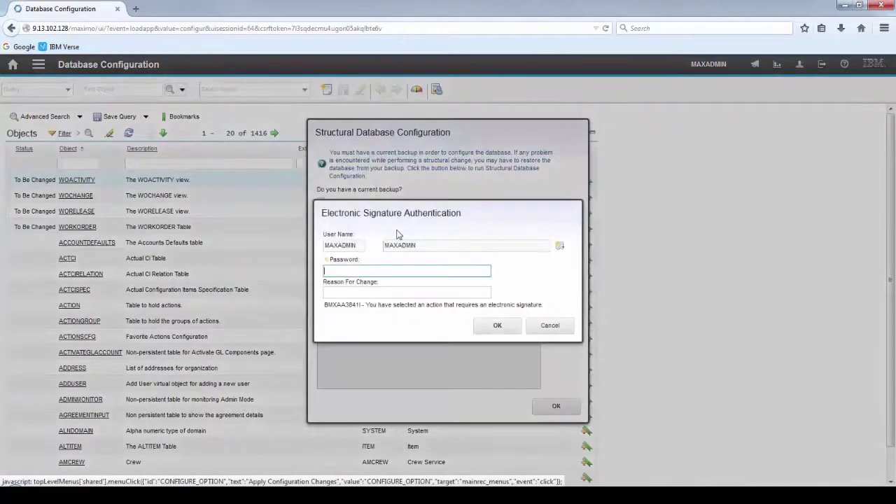
key(Tab)
text(zz)
click(498, 325)
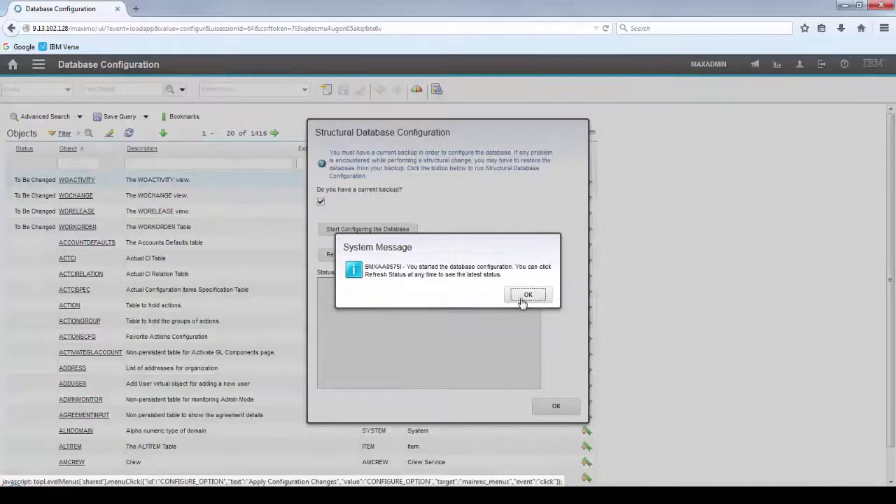
Refresh the configuration status until the database configuration reports complete.
click(526, 295)
click(361, 259)
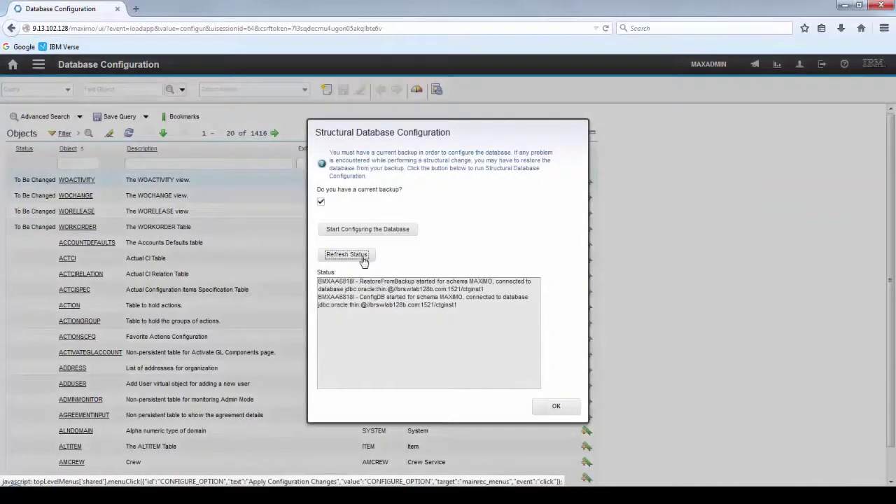
click(363, 258)
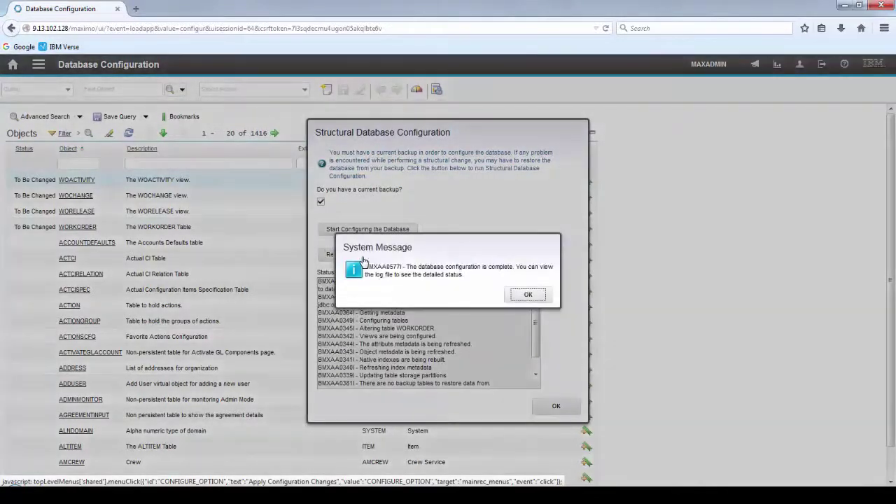
click(526, 297)
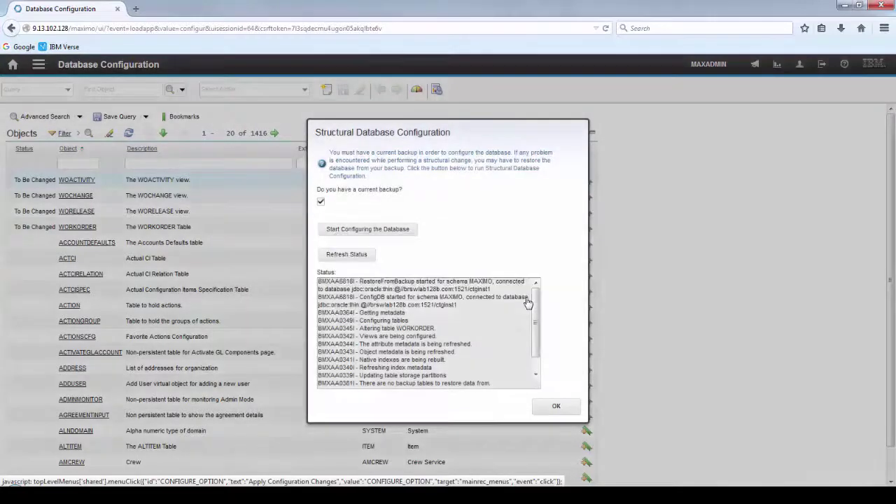
click(566, 411)
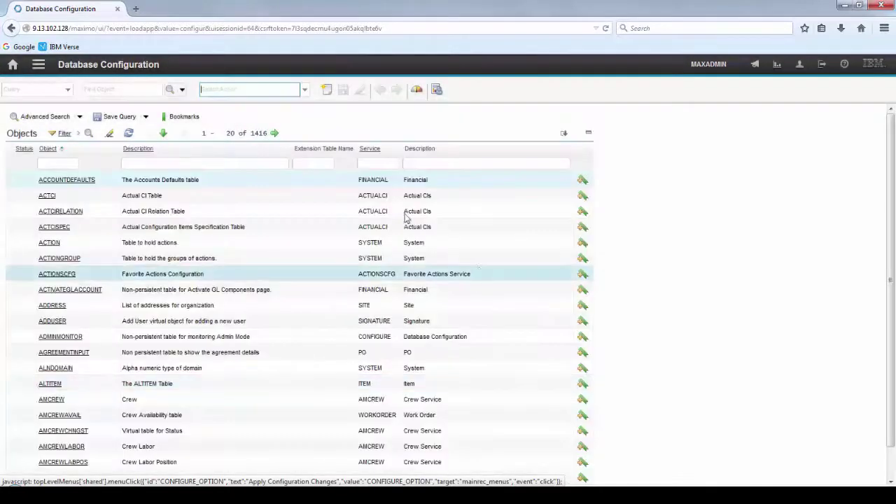
click(305, 90)
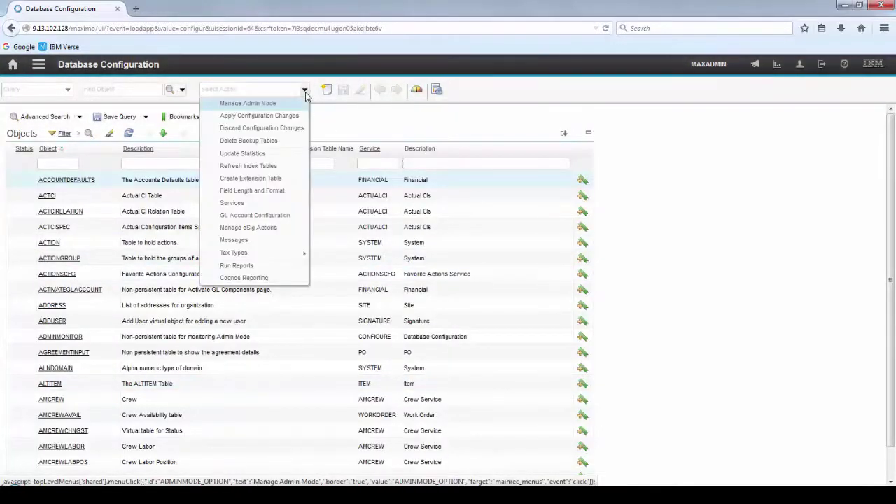
click(262, 105)
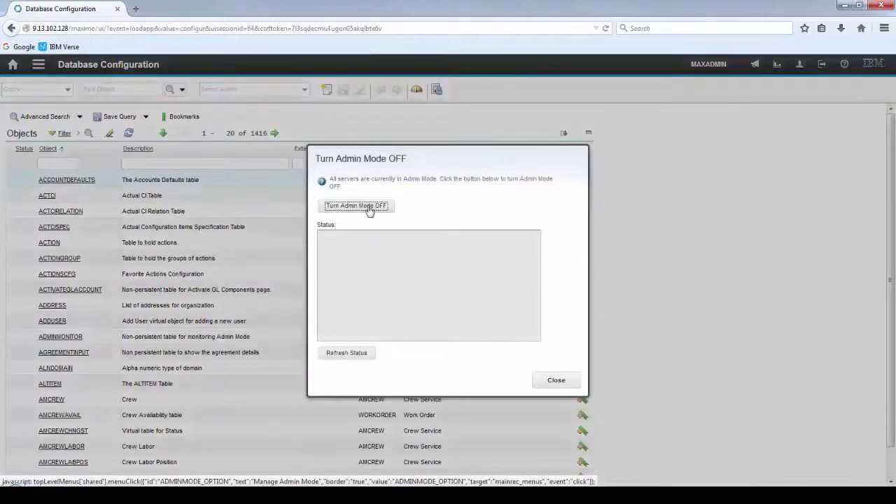
click(369, 208)
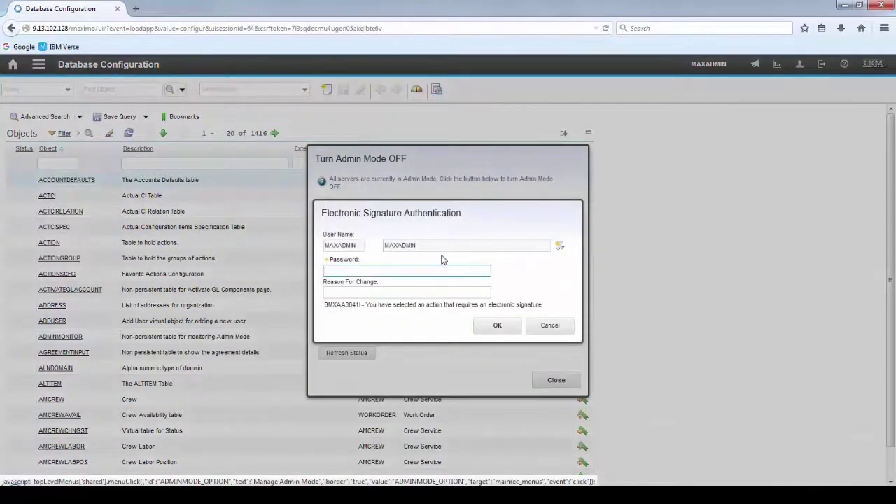
key(Tab)
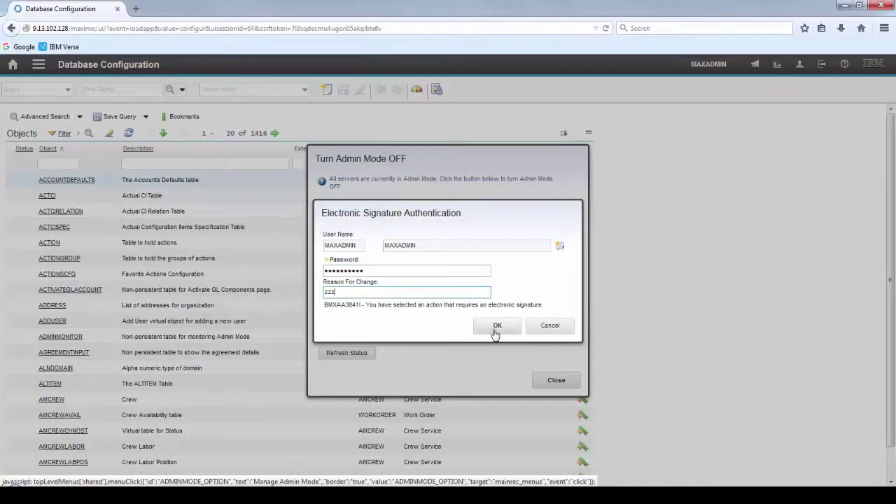
click(495, 332)
Refresh the status until Admin Mode is off, then close the status window.
click(521, 300)
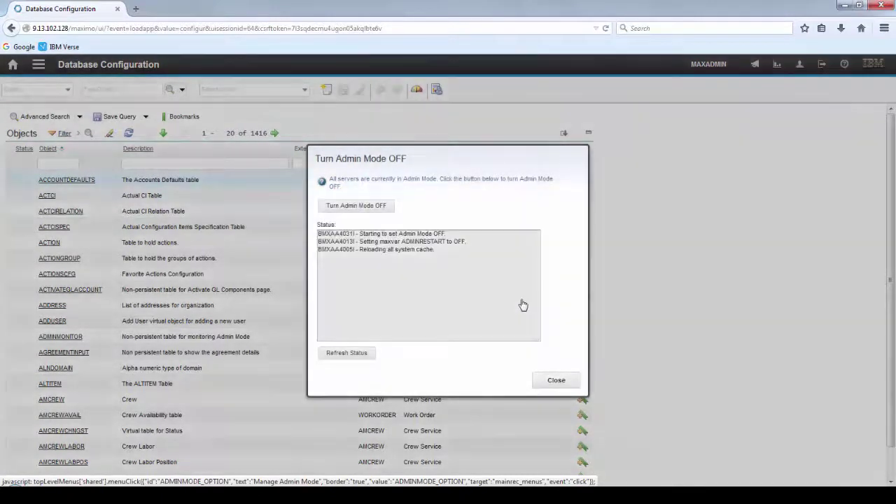
click(354, 355)
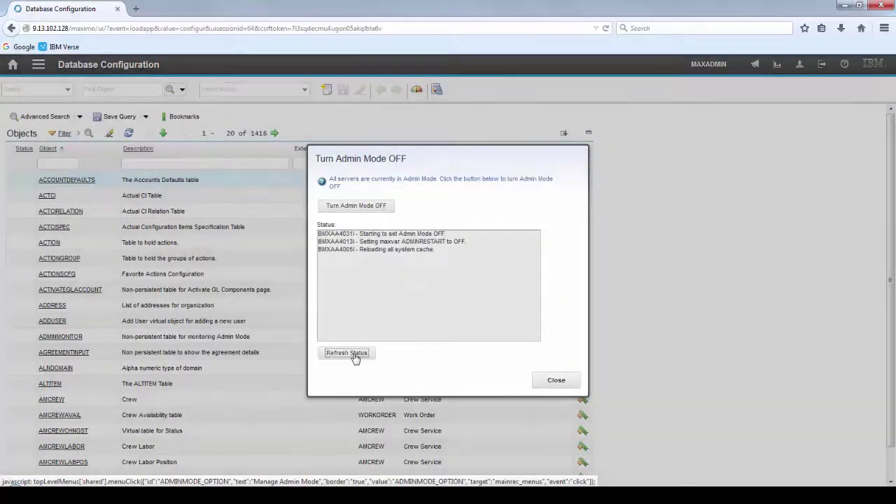
click(527, 297)
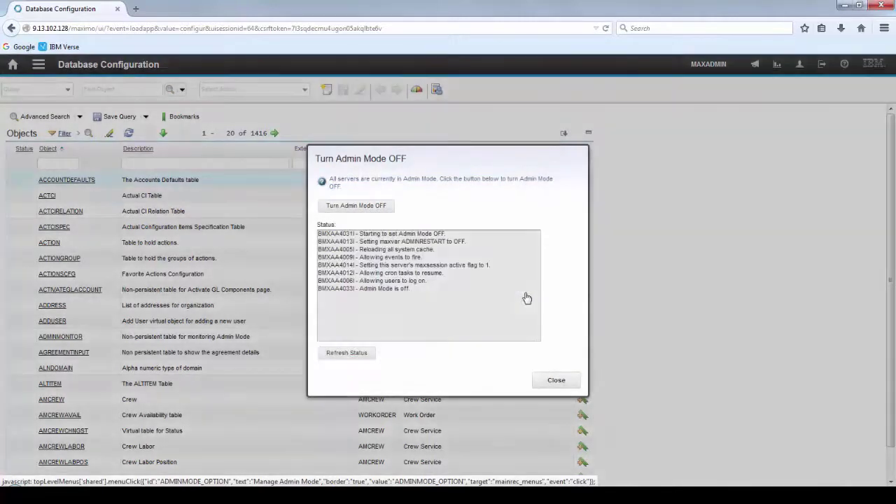
click(556, 382)
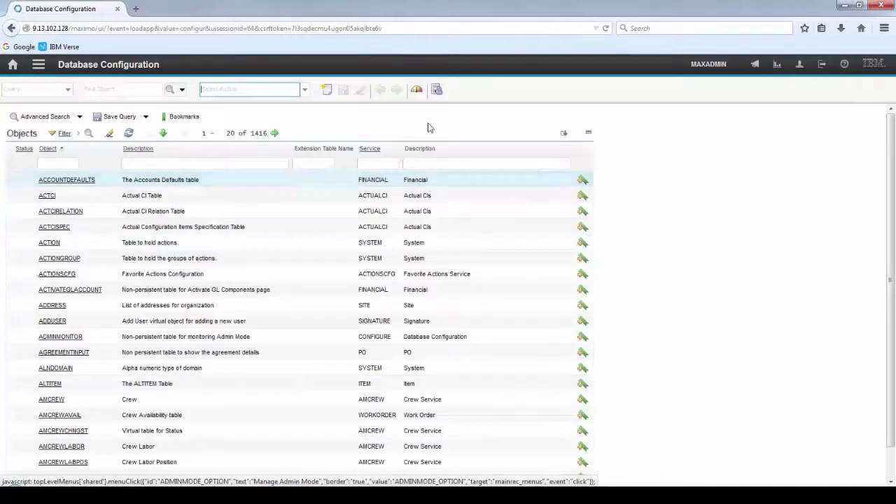
Open Application Designer and search for the WOTRACK application.
click(38, 64)
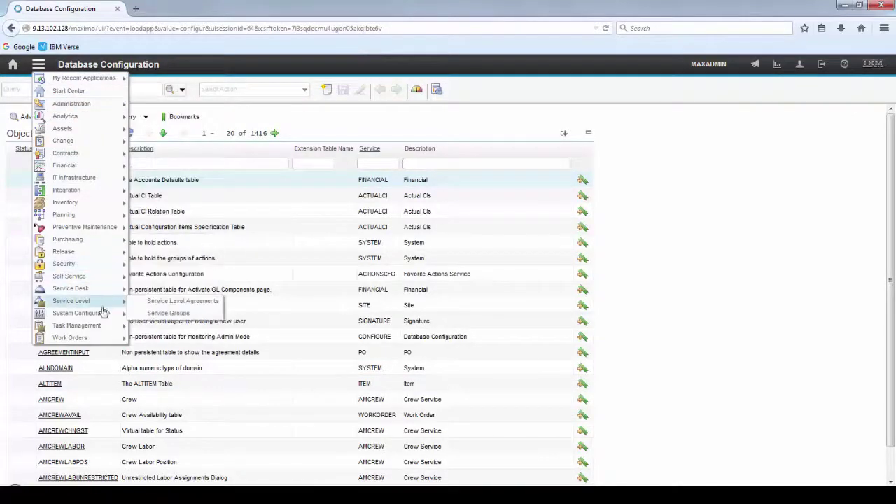
mouse_move(82, 313)
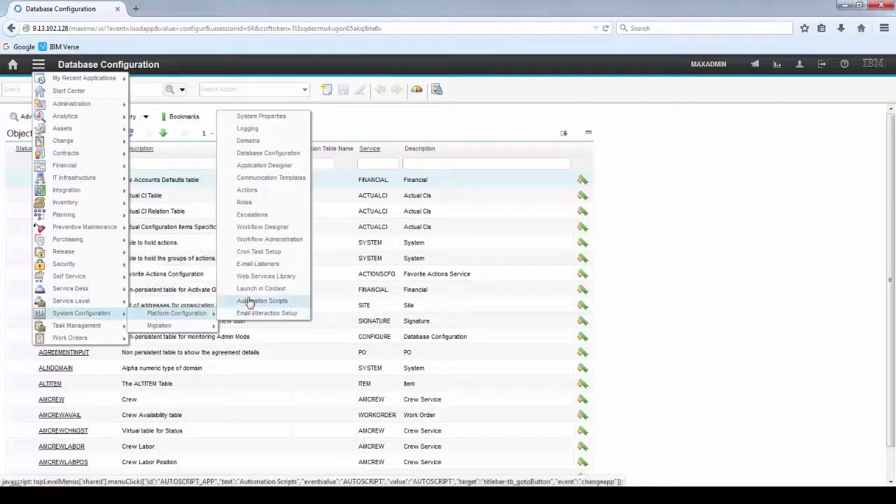
mouse_move(177, 313)
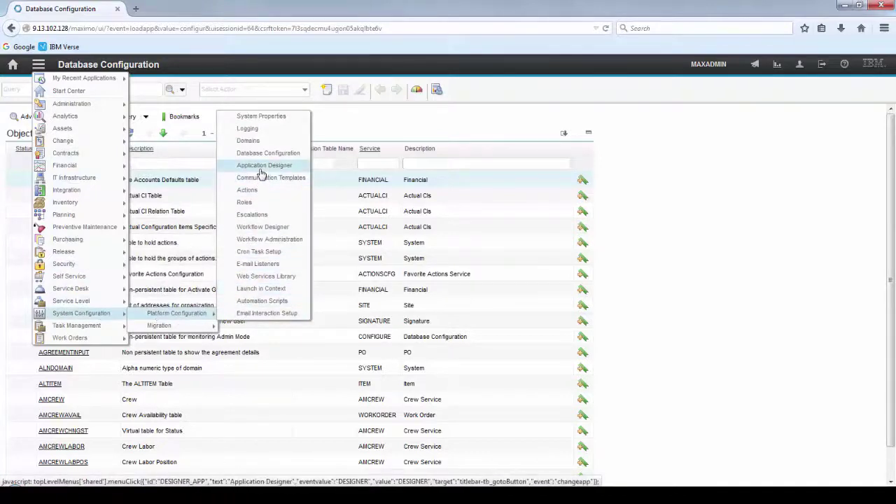
click(261, 166)
click(132, 90)
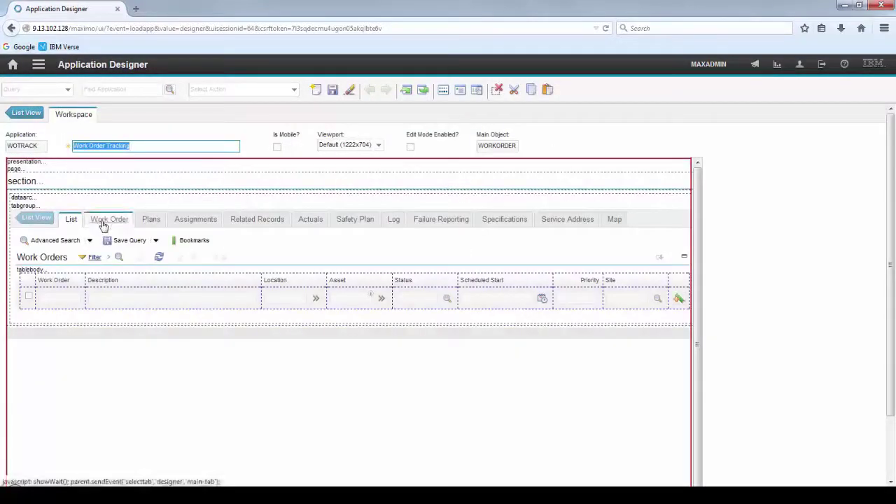
Show the Work Order tab layout, open the Control Palette, and select the upper-left section.
click(102, 220)
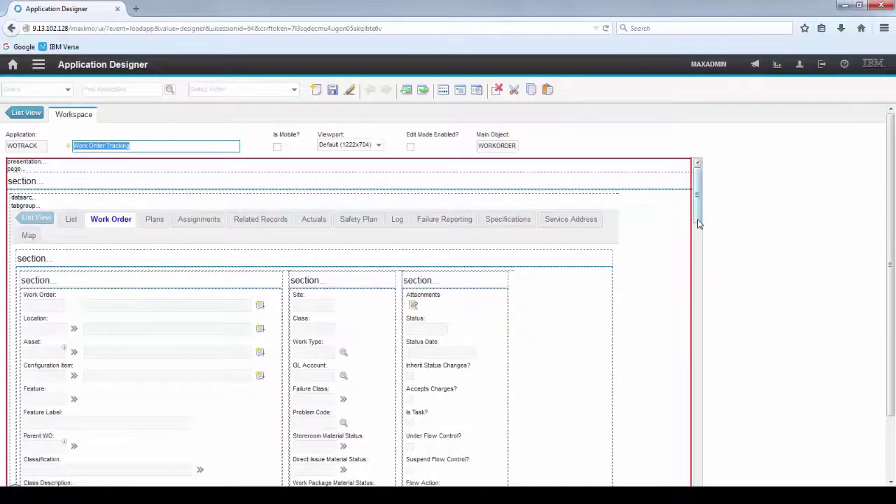
drag(699, 223, 700, 257)
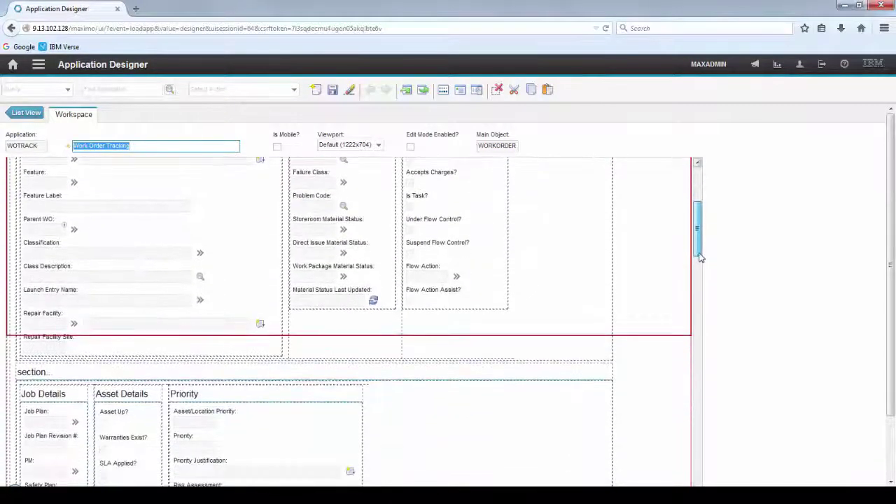
click(448, 96)
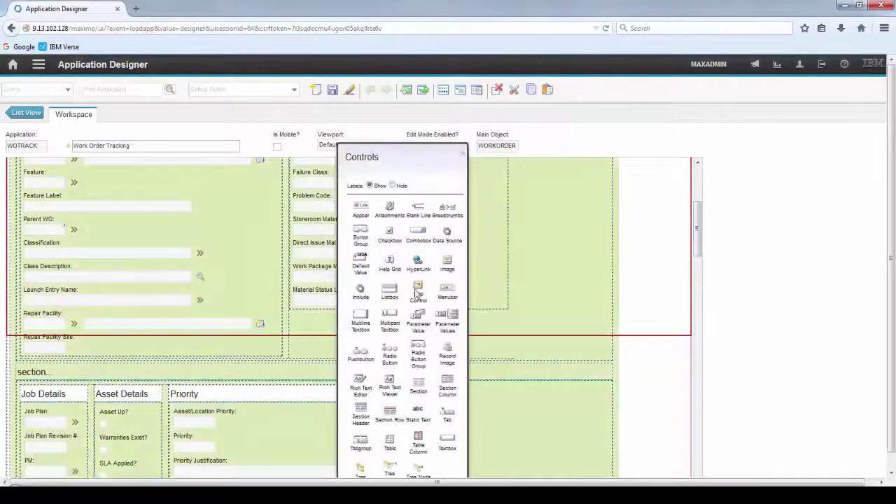
click(202, 359)
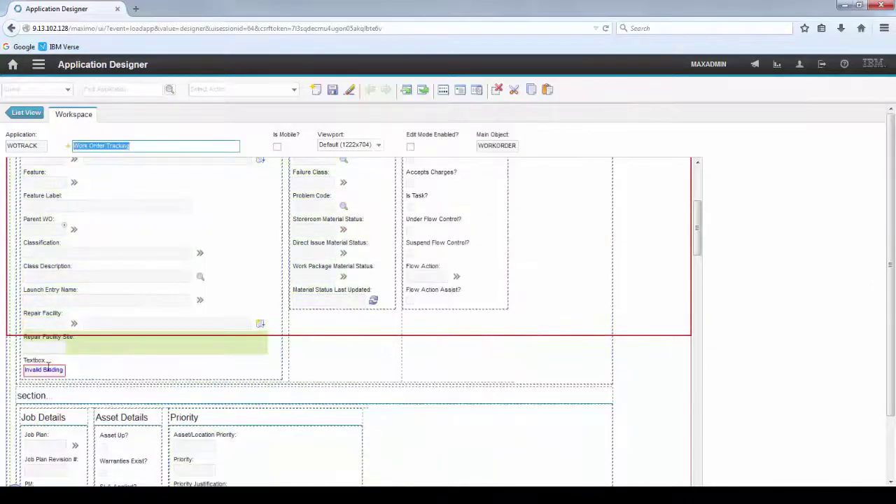
Set the textbox's Attribute to DEPARTMENT and Lookup to VALUELIST, then save the Work Order Tracking layout.
right_click(49, 370)
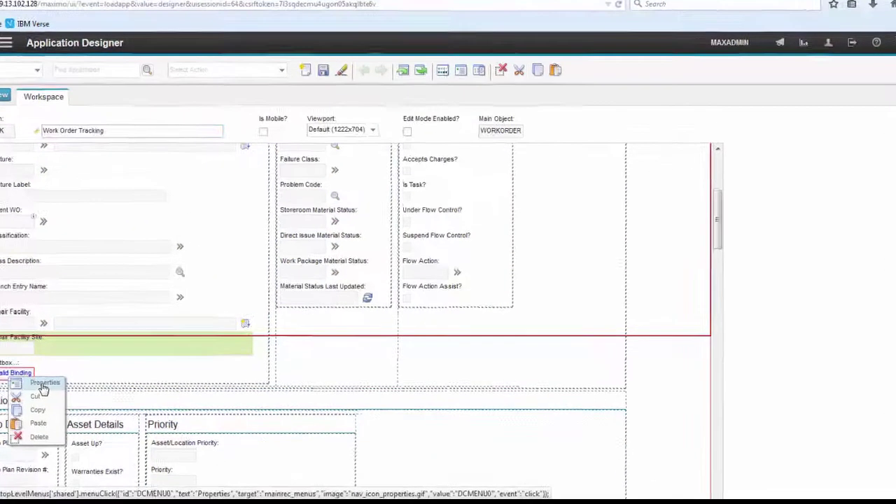
click(76, 379)
click(429, 256)
text(department)
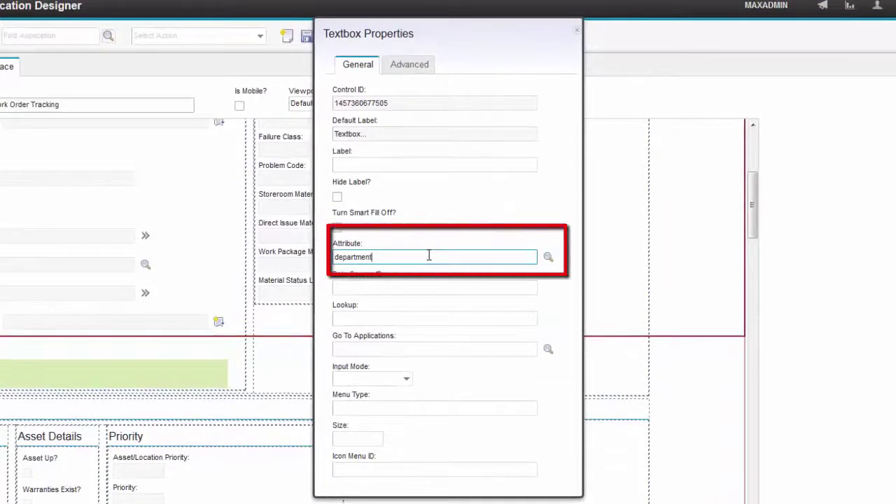
key(Tab)
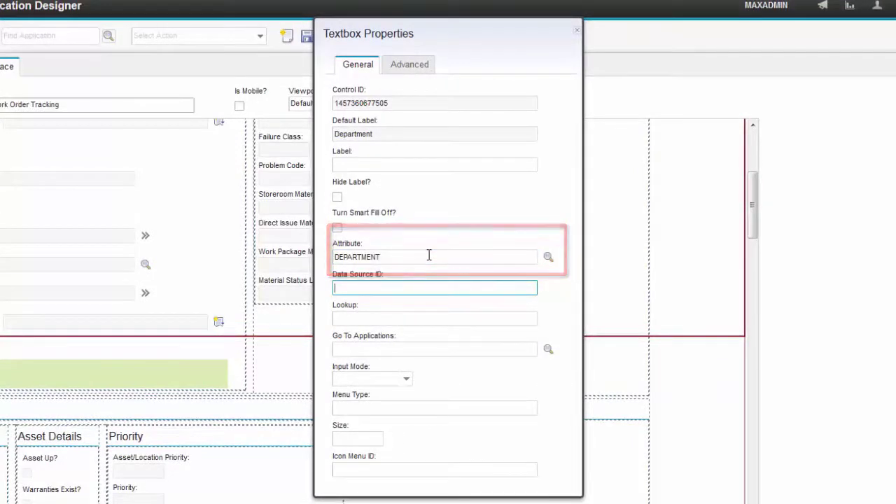
key(Tab)
text(valuelist)
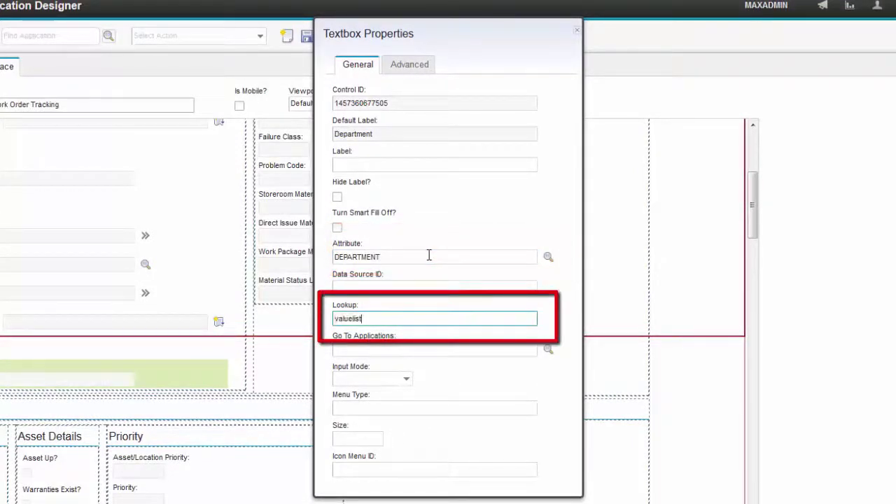
key(Tab)
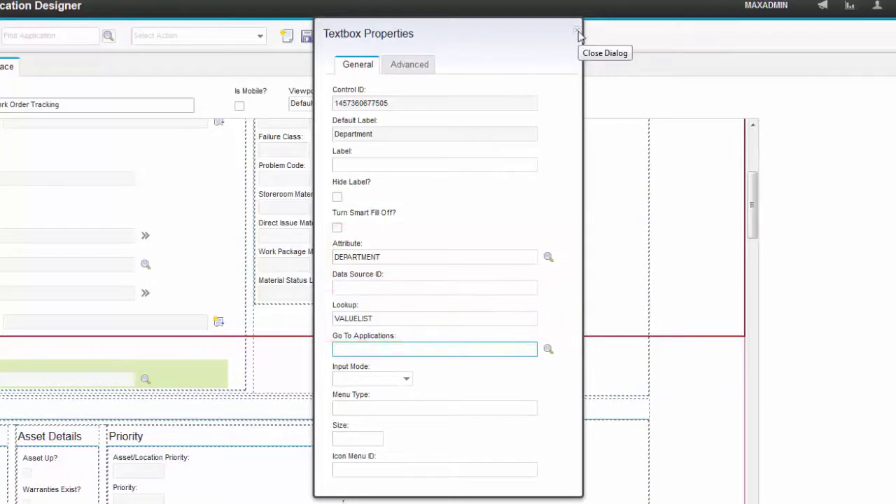
click(578, 35)
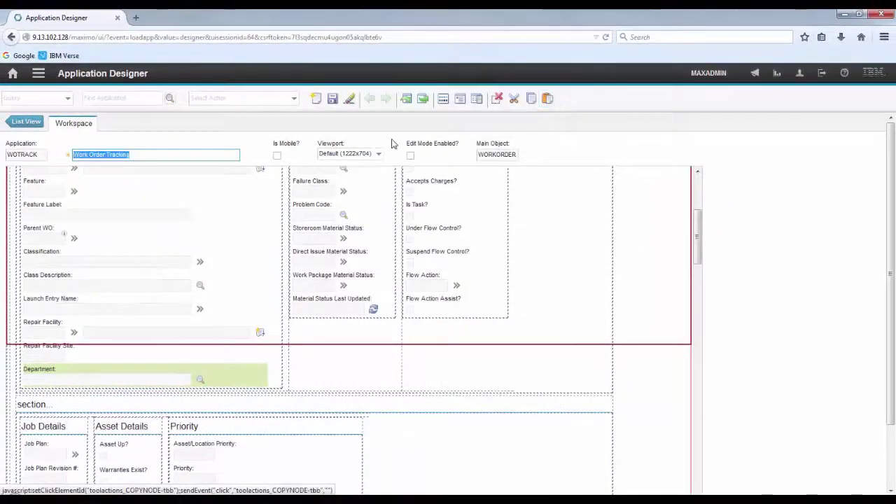
click(333, 100)
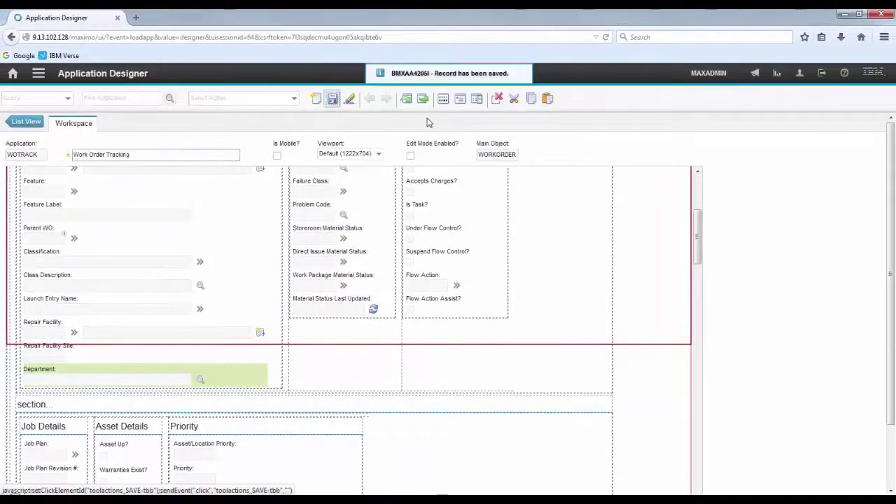
Create a new work order in Work Order Tracking described 'Test ALN Domain'.
click(42, 80)
mouse_move(70, 298)
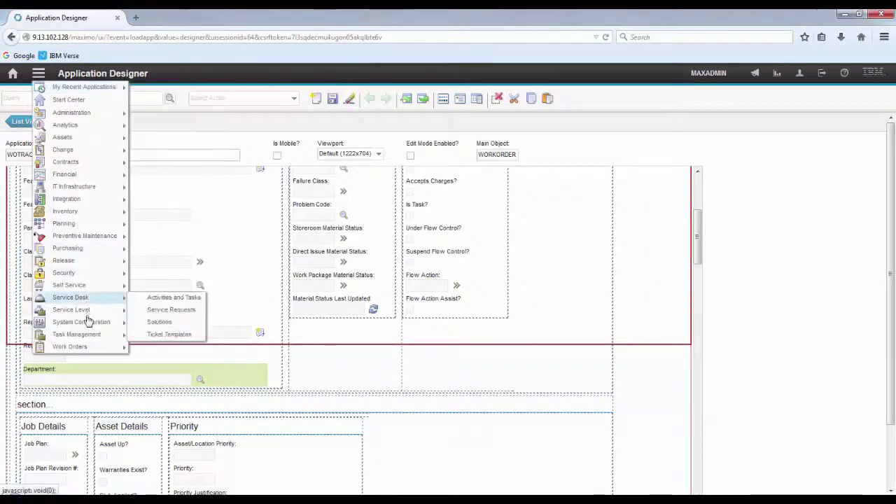
click(157, 347)
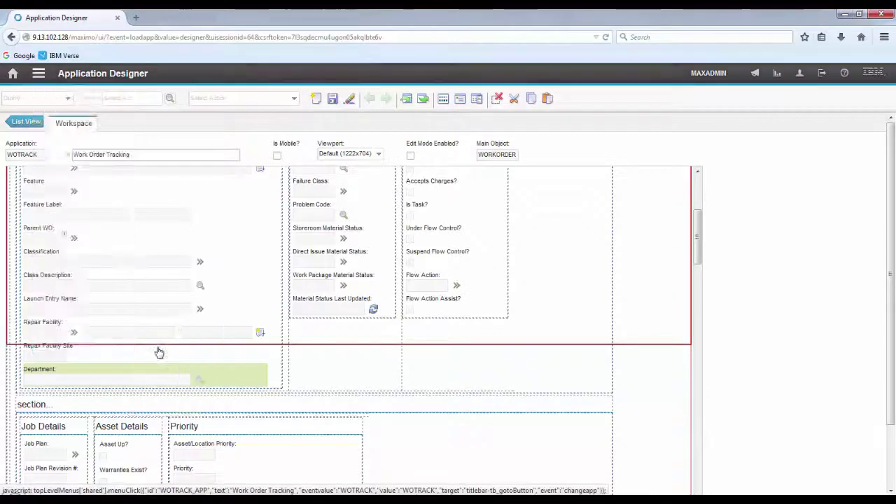
click(326, 99)
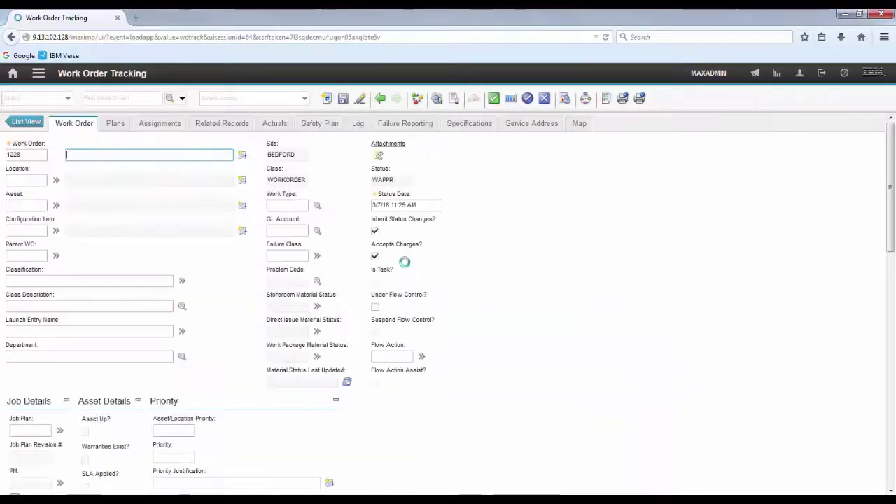
text(Test ALN Domain)
key(Tab)
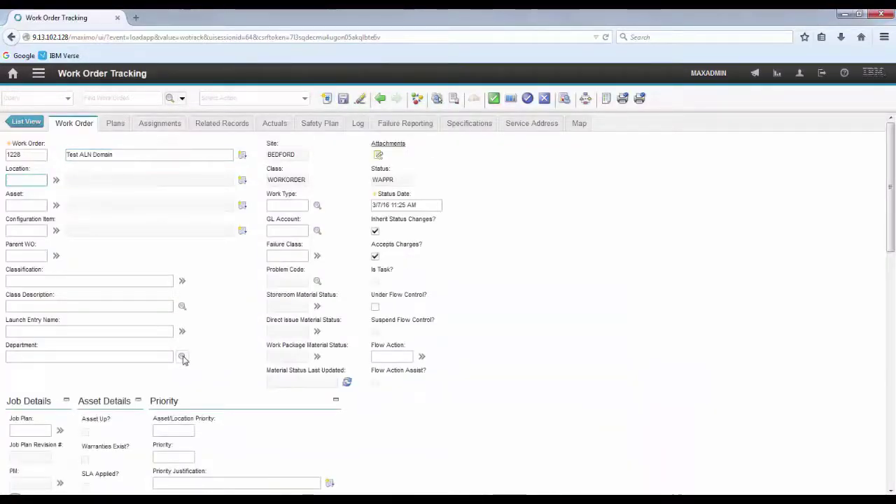
Pick FINANCIAL, then HR, then IT from the Department value list.
click(182, 357)
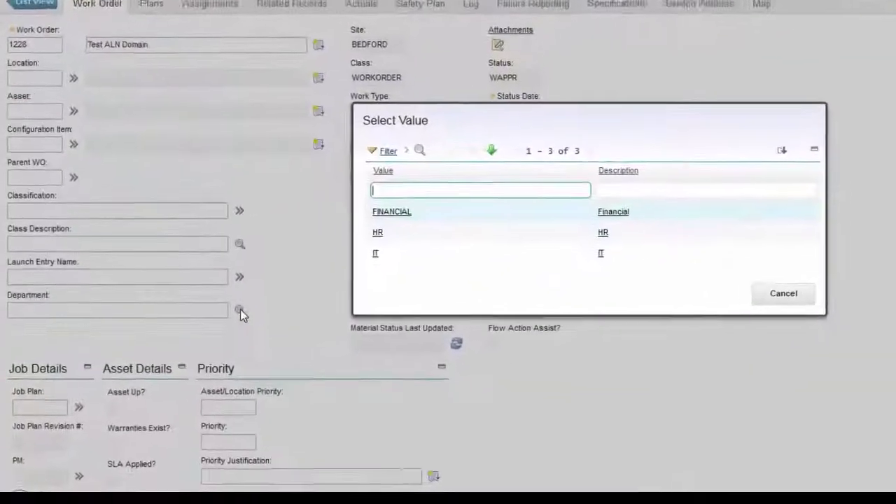
click(430, 195)
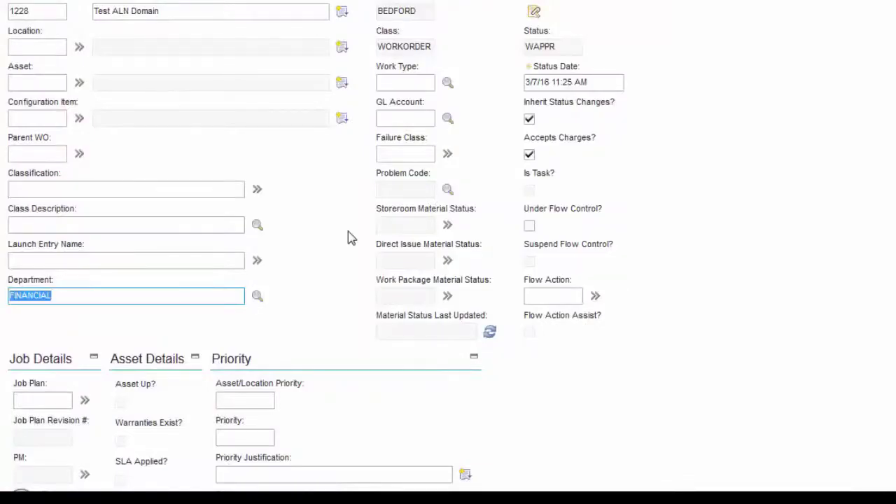
click(257, 297)
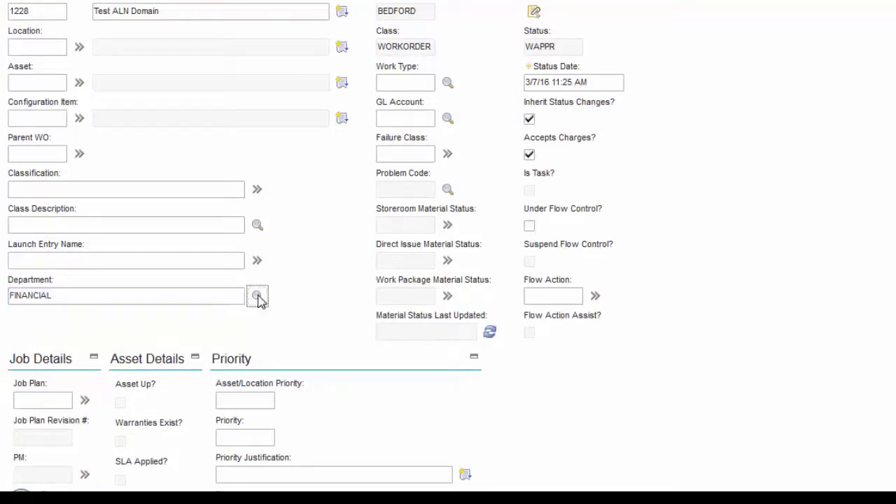
click(408, 214)
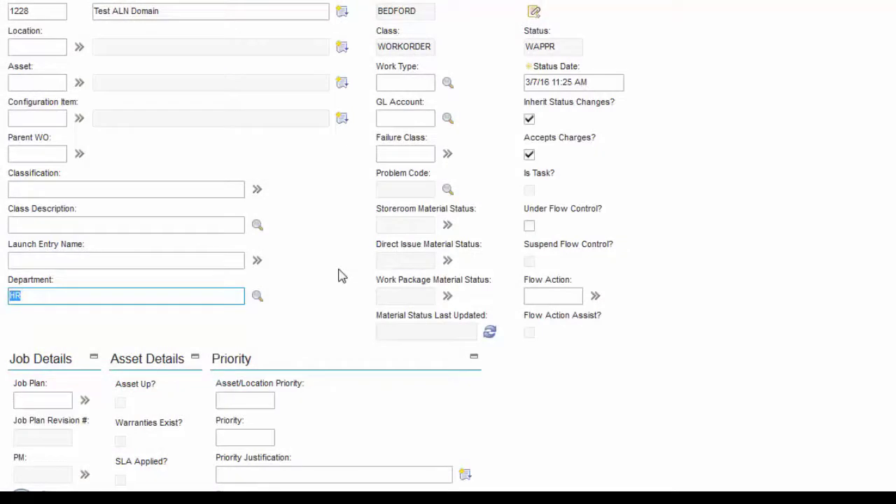
click(259, 296)
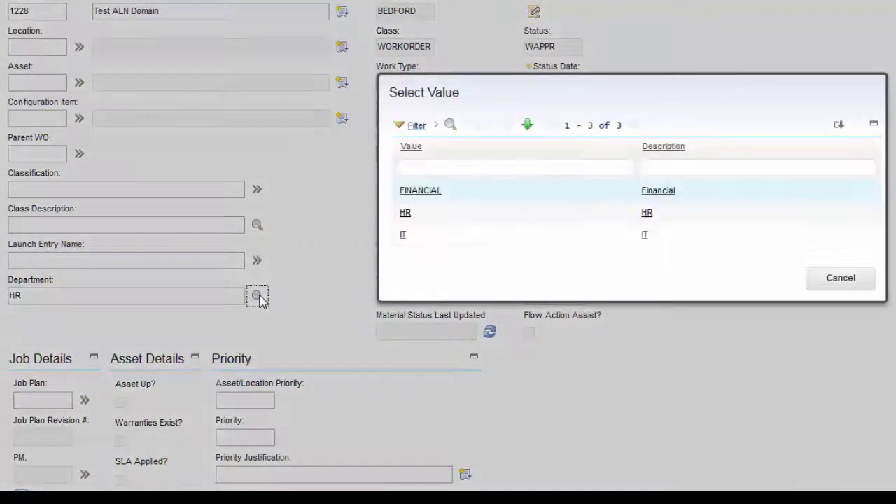
click(404, 235)
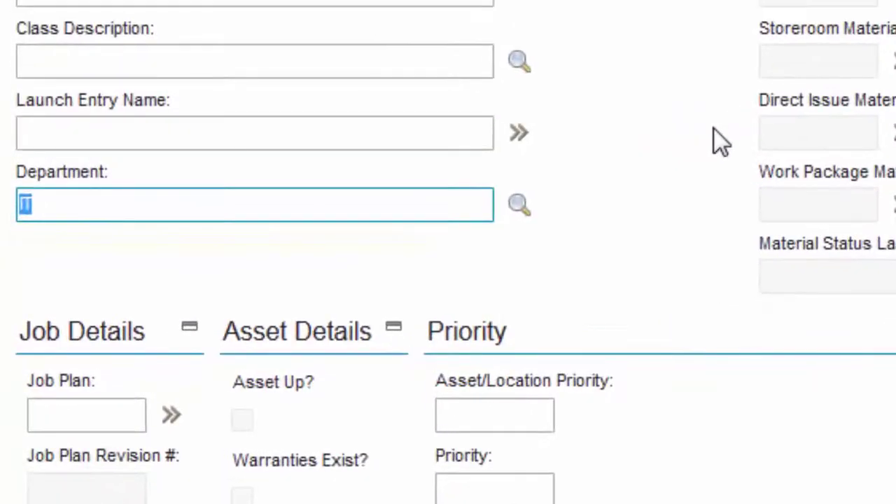
Enter 'sales' as Department, see the not-in-value-list error, restore IT and save work order 1228.
text(sales)
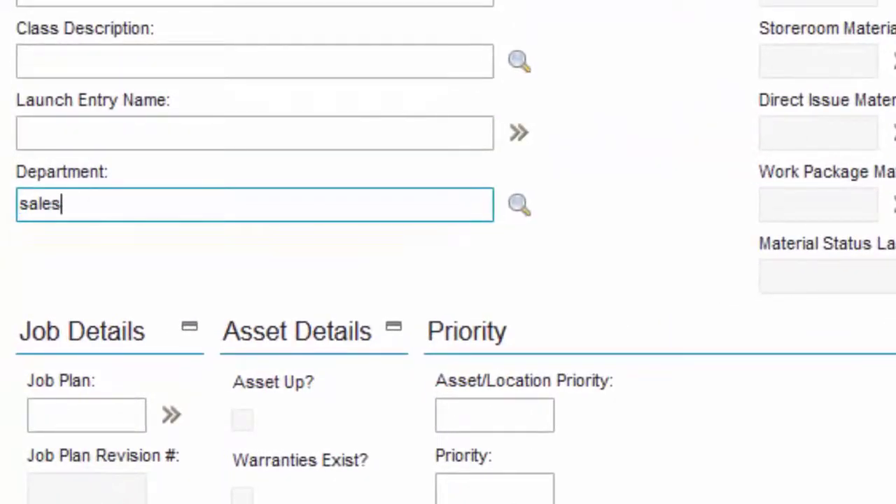
key(Tab)
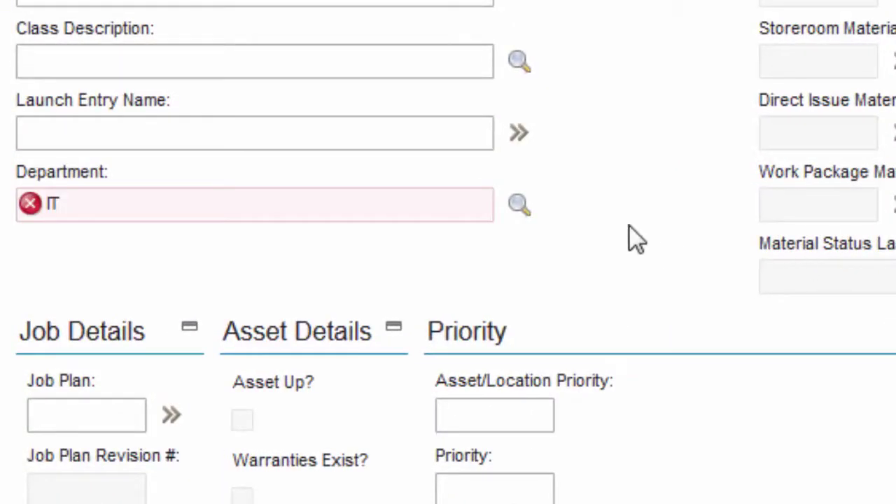
click(27, 214)
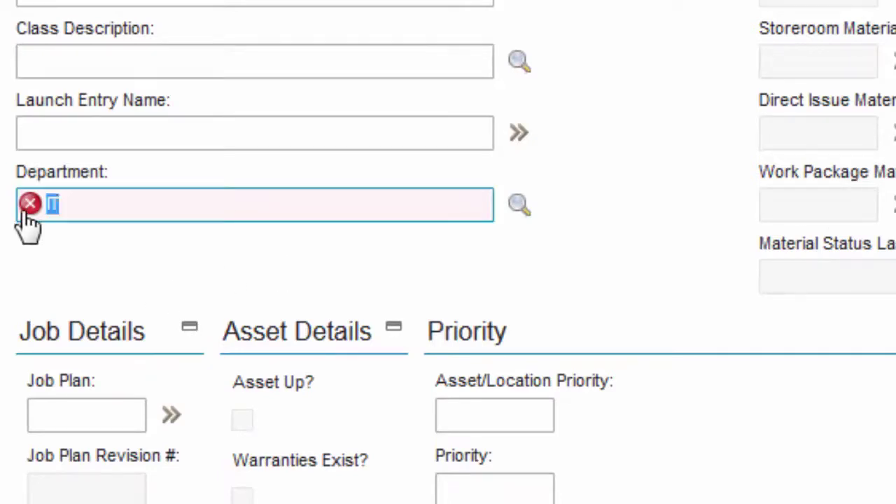
drag(98, 304, 409, 304)
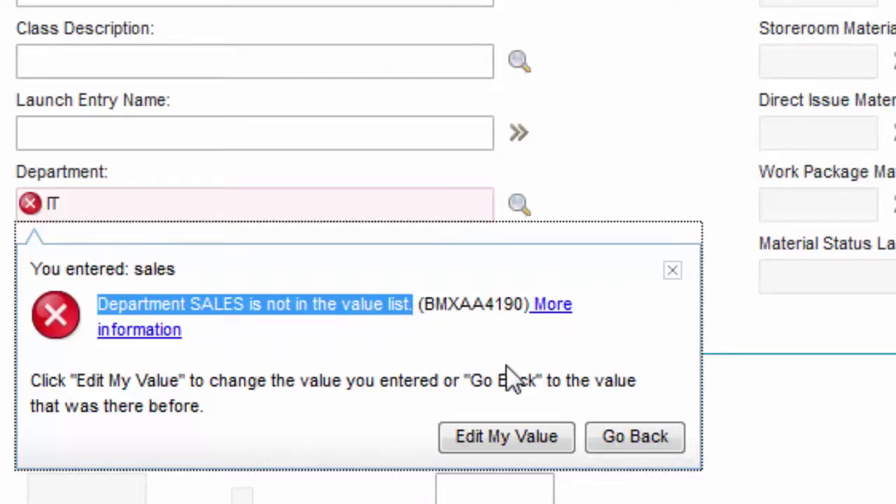
click(601, 434)
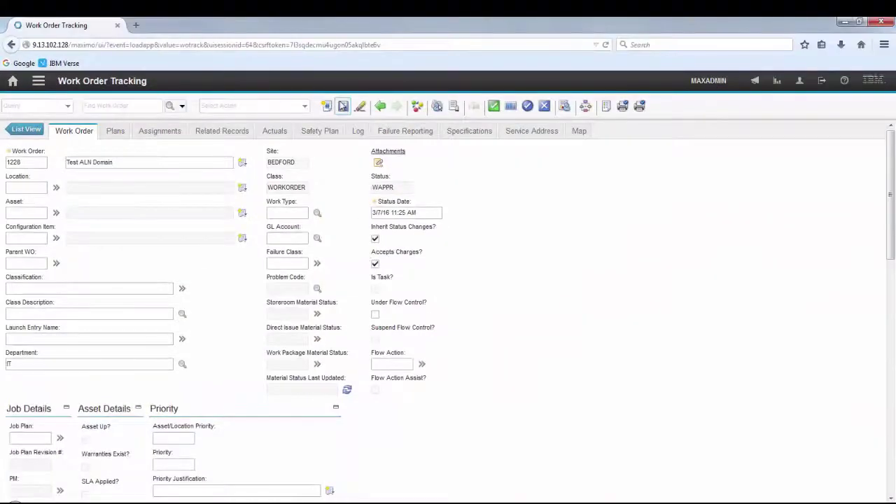
click(343, 106)
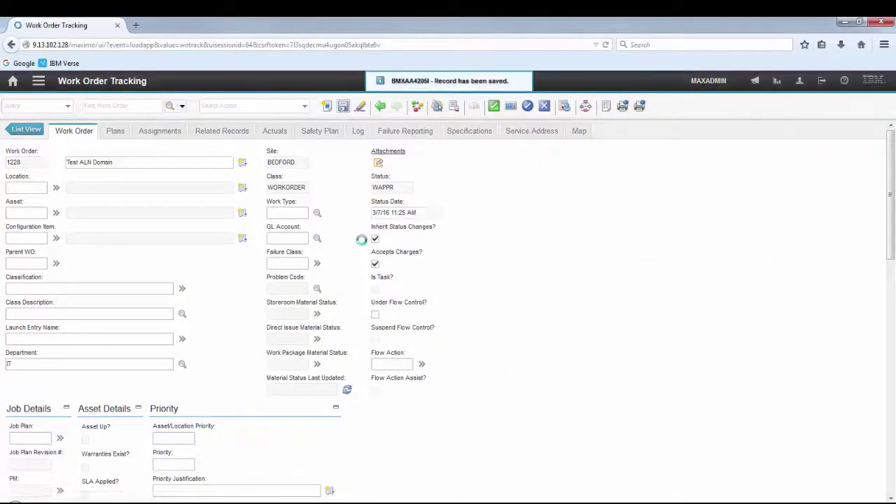